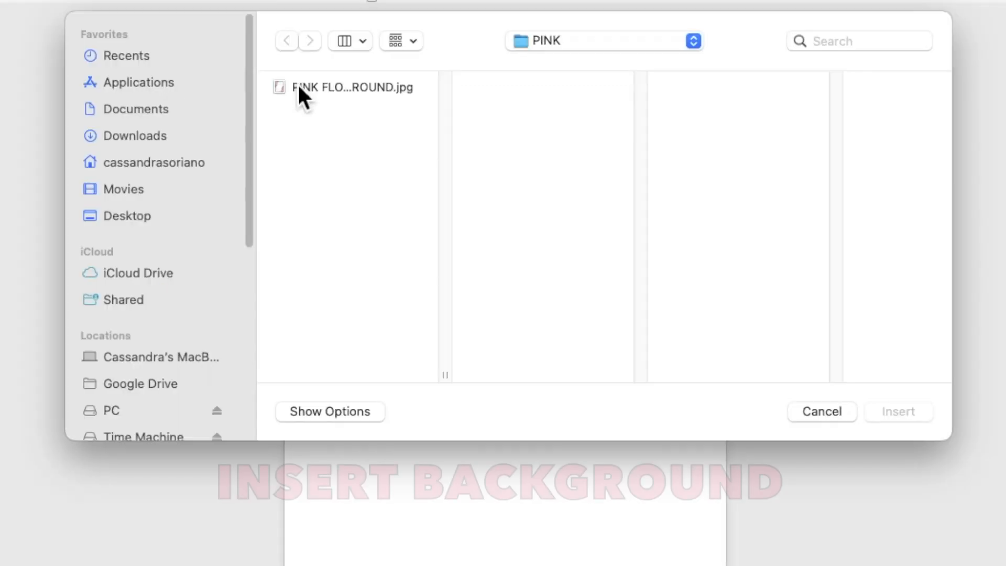
# Insert PINK FLOWERS IN MARBLE BACKGROUND.jpg and set its text wrapping to Behind Text.
pyautogui.click(357, 139)
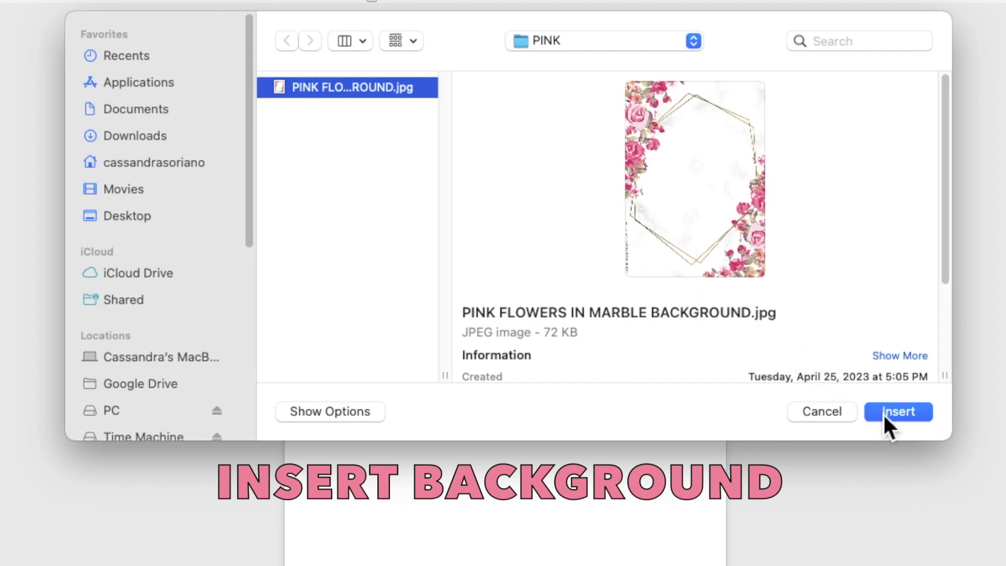
pyautogui.click(883, 413)
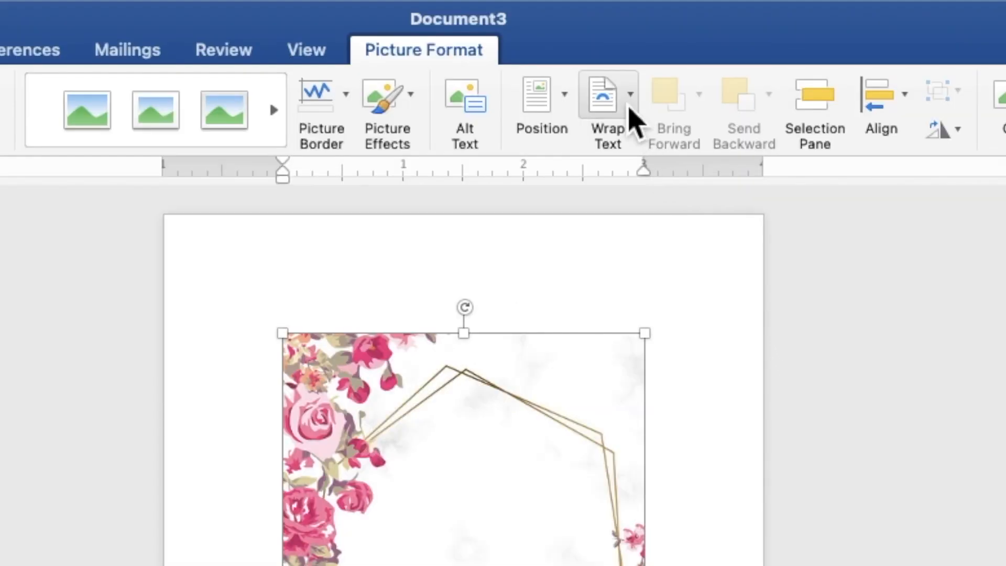
pyautogui.click(595, 32)
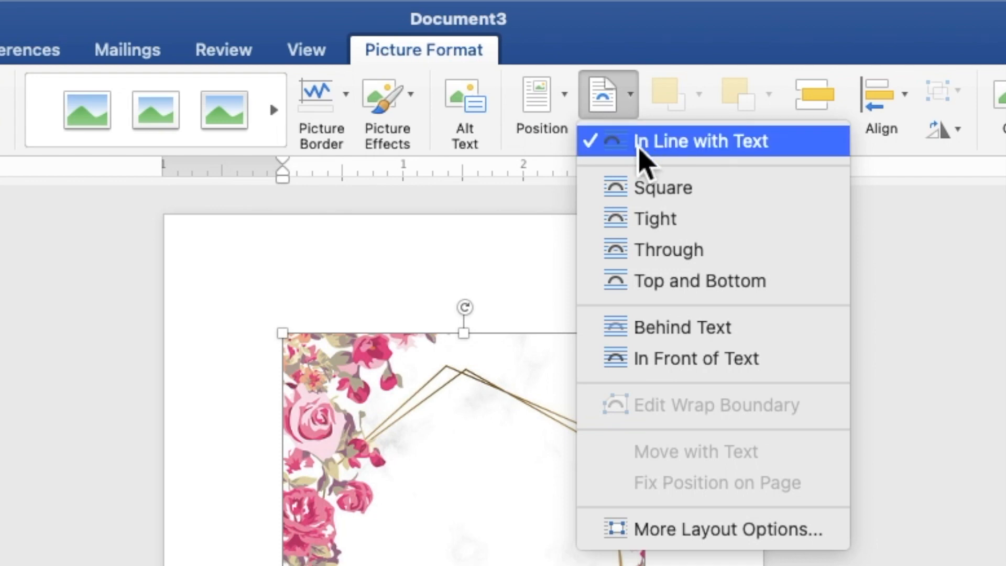
pyautogui.click(672, 327)
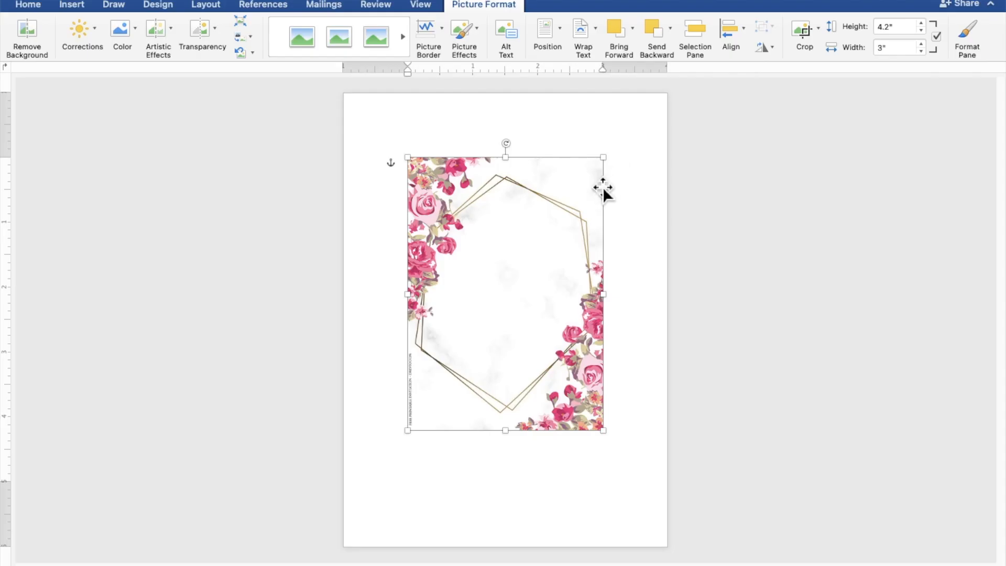
# Move the floral picture to the top-left corner and stretch it to 7.08" by 5.06" to cover the page.
pyautogui.moveTo(568, 208); pyautogui.dragTo(505, 146)
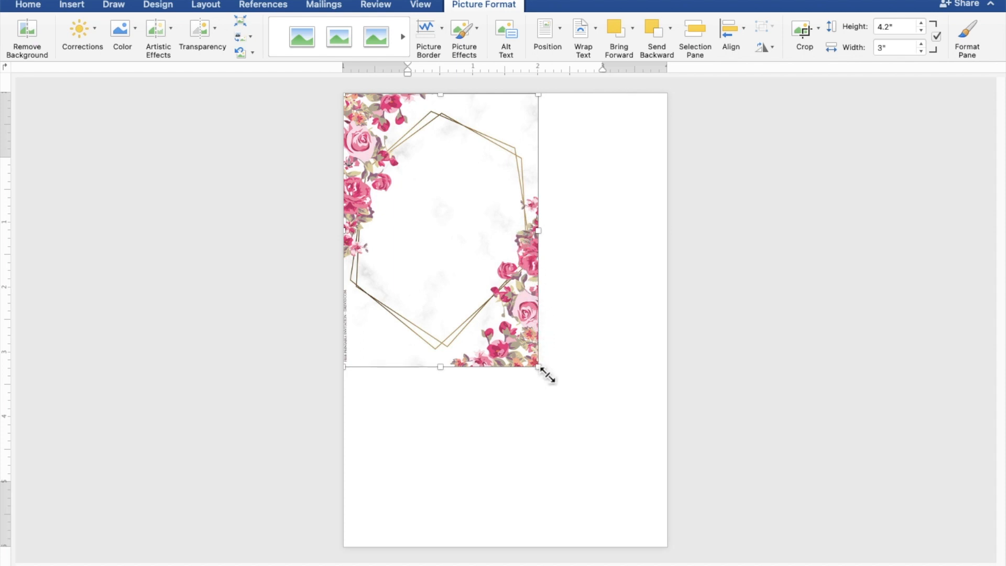
pyautogui.moveTo(545, 375); pyautogui.dragTo(659, 557)
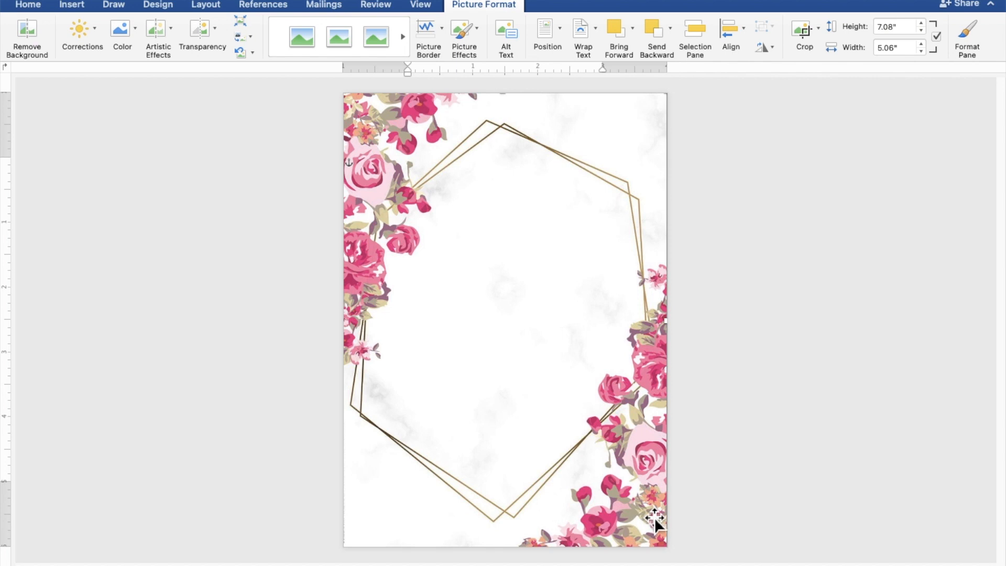
pyautogui.click(788, 455)
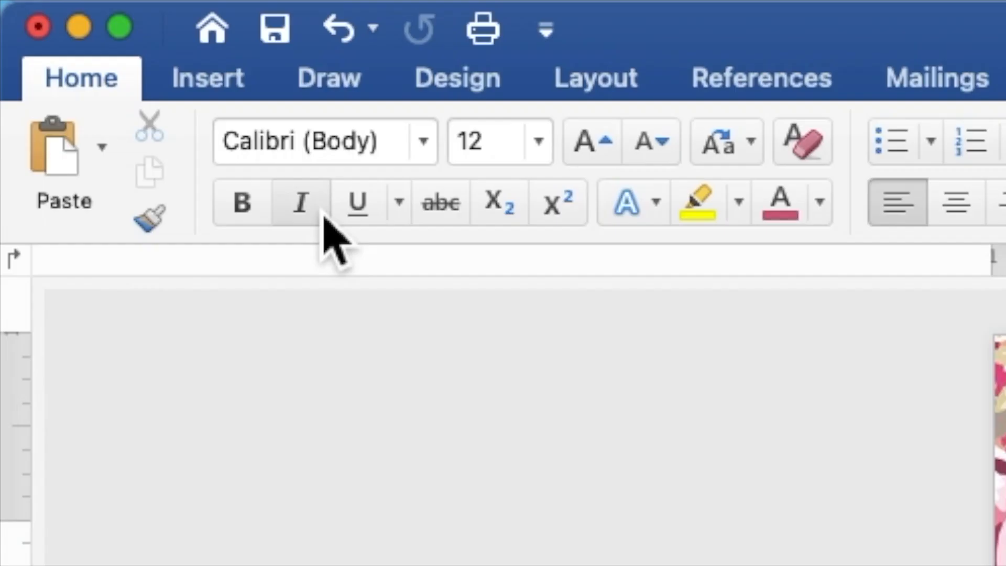
# Draw a 5.04" by 4.53" rectangle over the page centre and make it accept text.
pyautogui.click(225, 87)
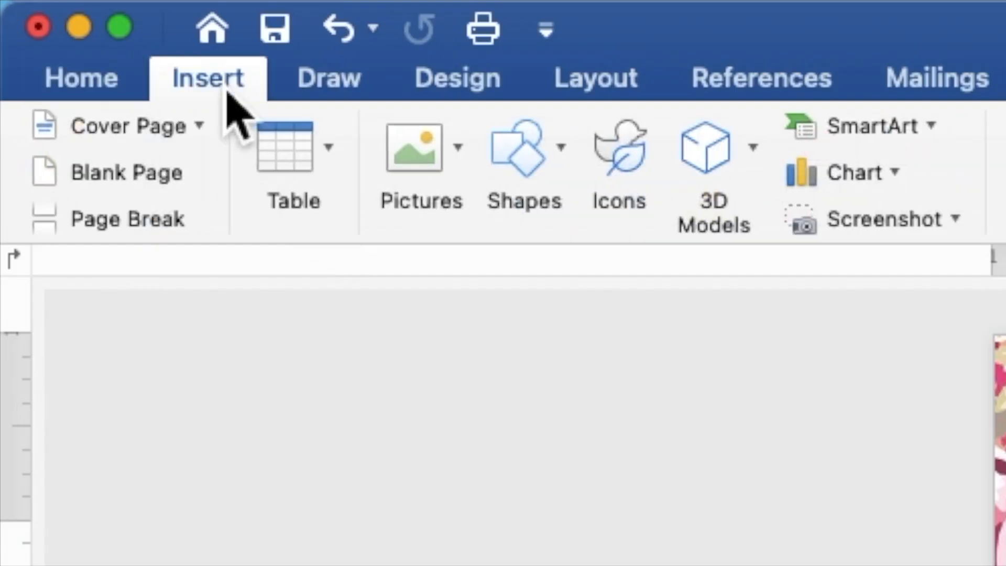
pyautogui.click(526, 163)
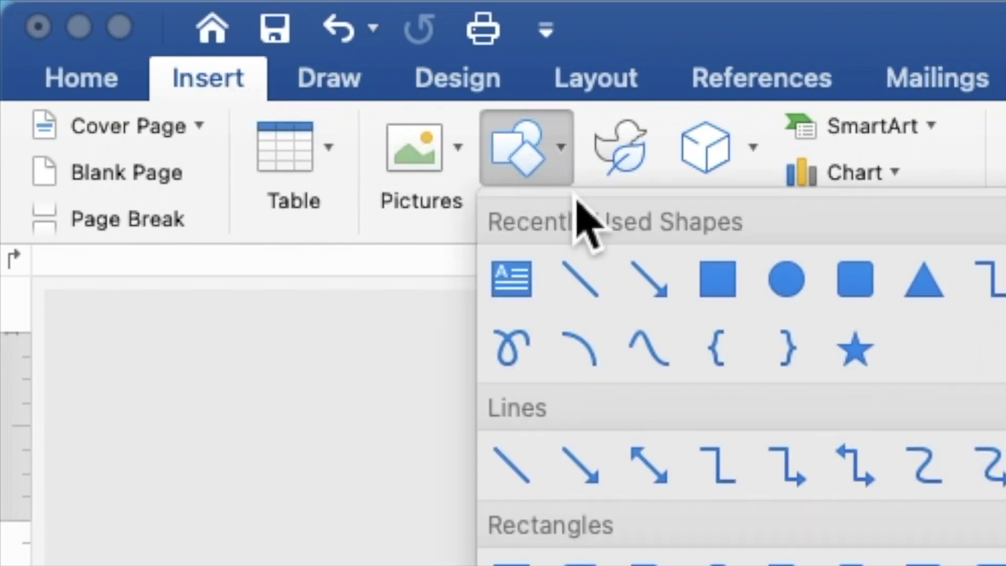
pyautogui.click(728, 292)
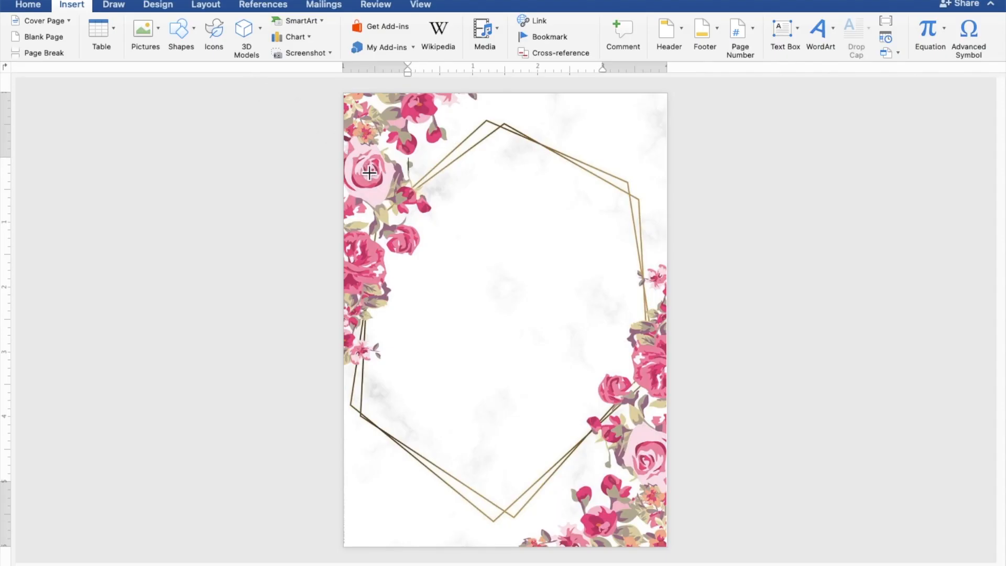
pyautogui.moveTo(360, 166)
pyautogui.mouseDown()
pyautogui.moveTo(390, 281)
pyautogui.moveTo(400, 385)
pyautogui.moveTo(444, 472)
pyautogui.moveTo(604, 530)
pyautogui.moveTo(642, 494)
pyautogui.moveTo(661, 500)
pyautogui.mouseUp()
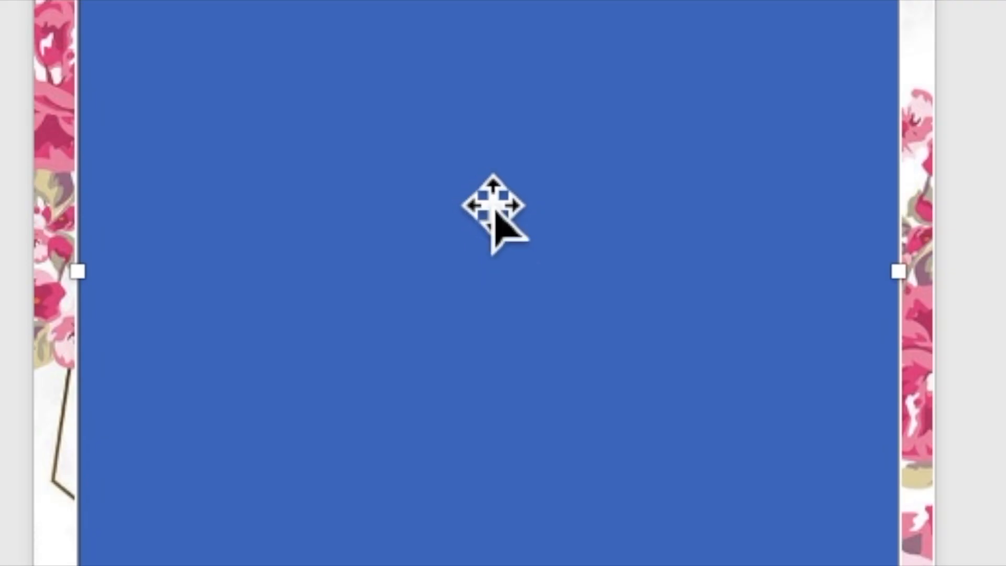
pyautogui.rightClick(477, 187)
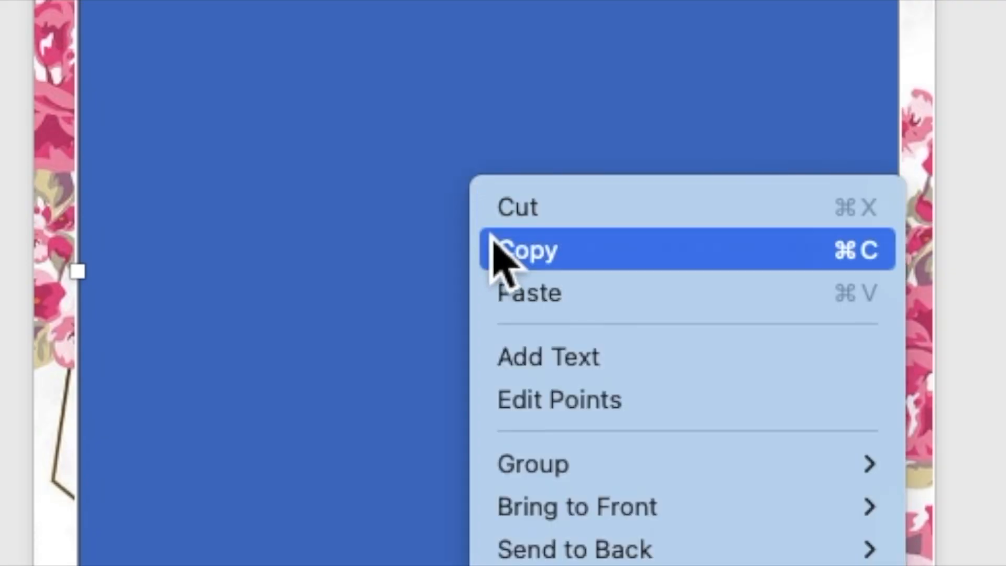
pyautogui.click(525, 361)
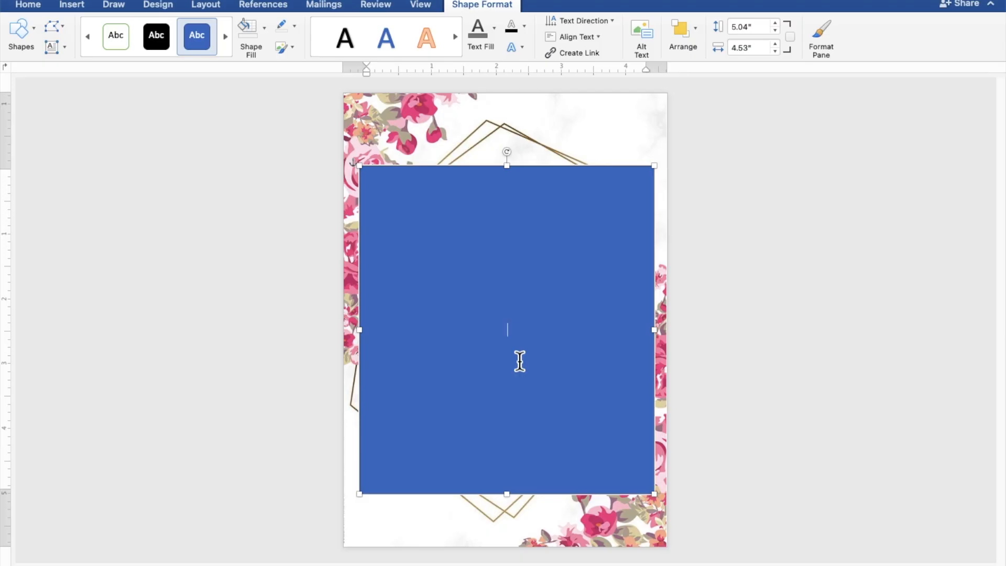
# Type the heading TOGETHER WITH THEIR FAMILIES in the rectangle and start a new line.
pyautogui.scroll(5, 520, 361)
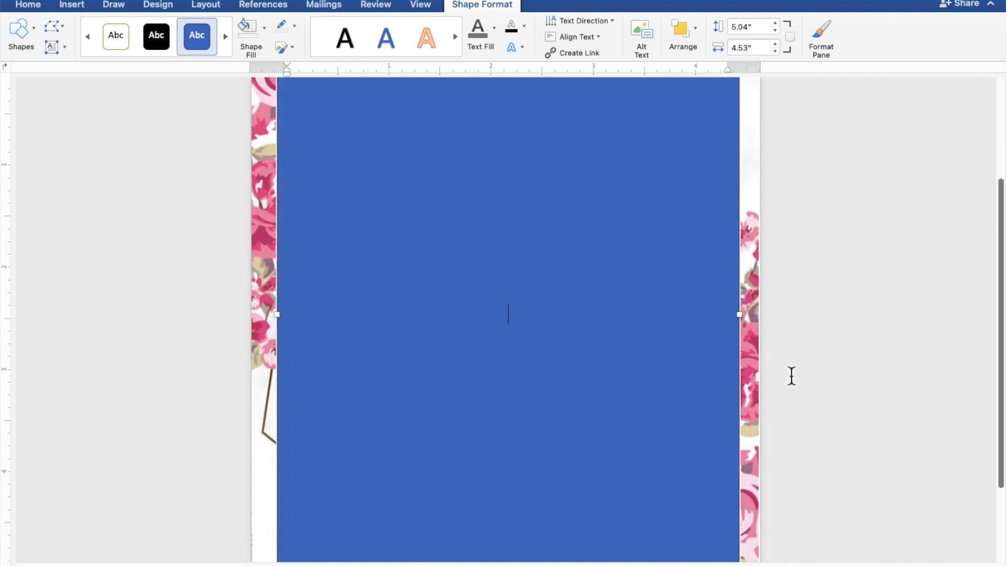
pyautogui.write('TOGETHER WITH THEIR F')
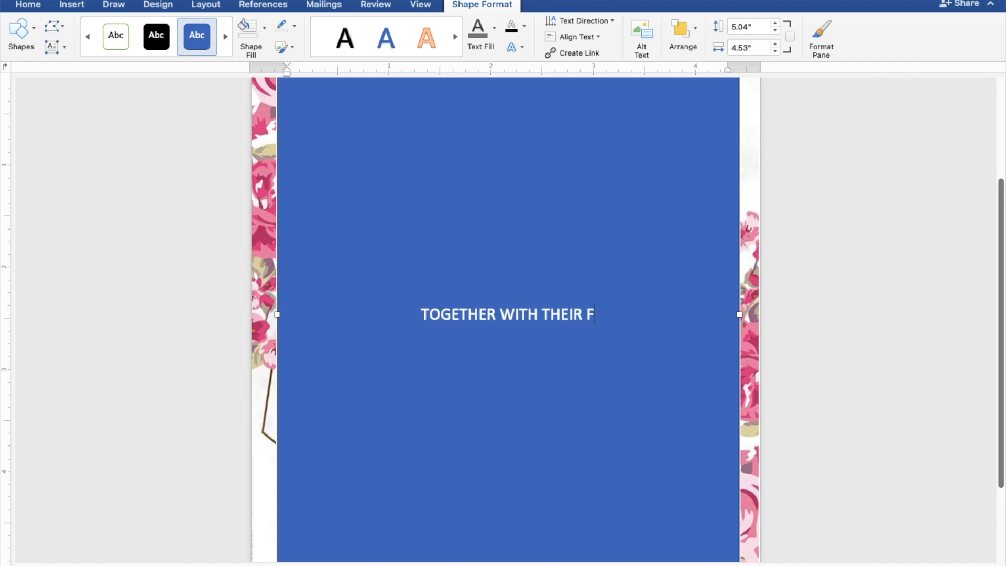
pyautogui.write('AMIL')
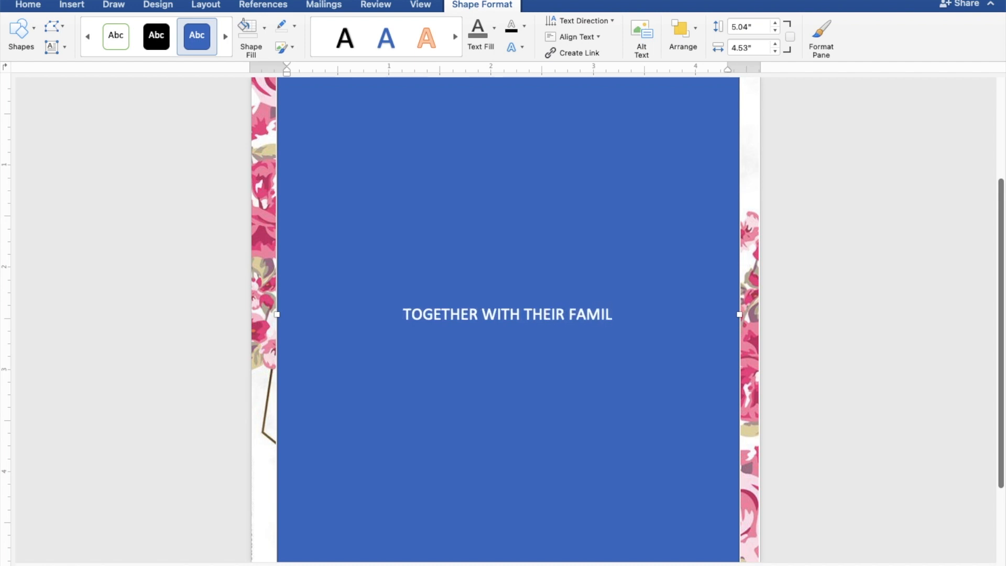
pyautogui.write('IES')
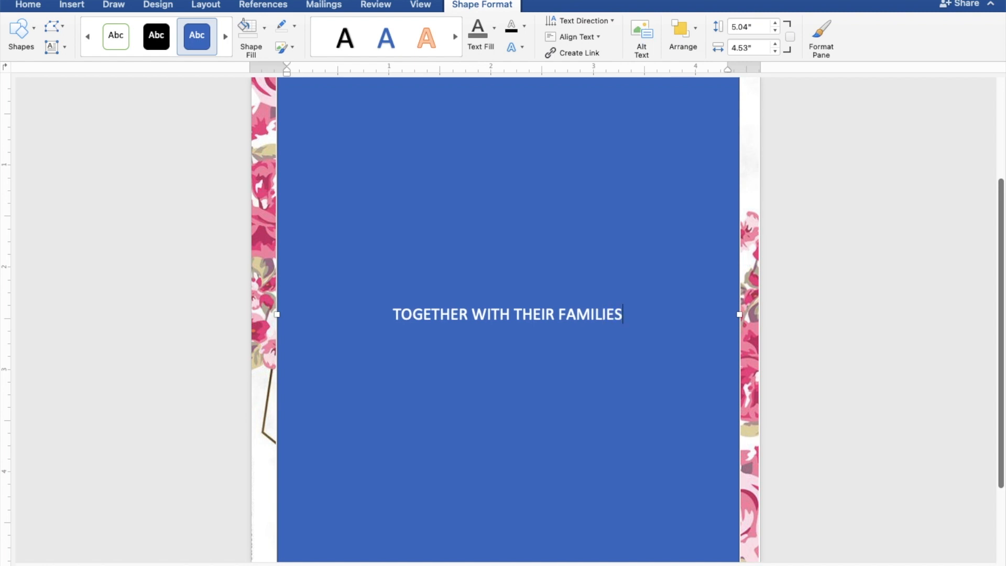
pyautogui.press('Return')
pyautogui.press('Return')
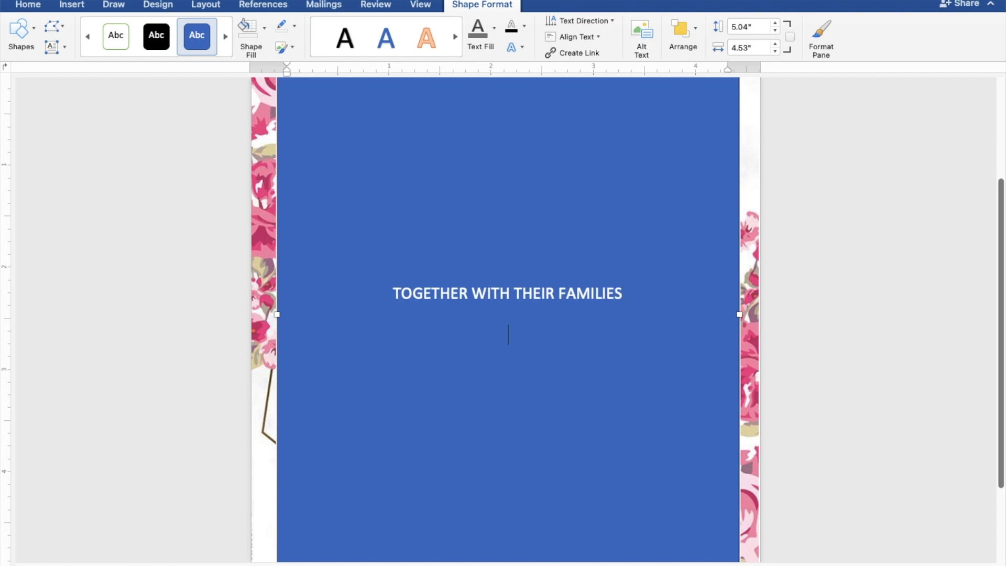
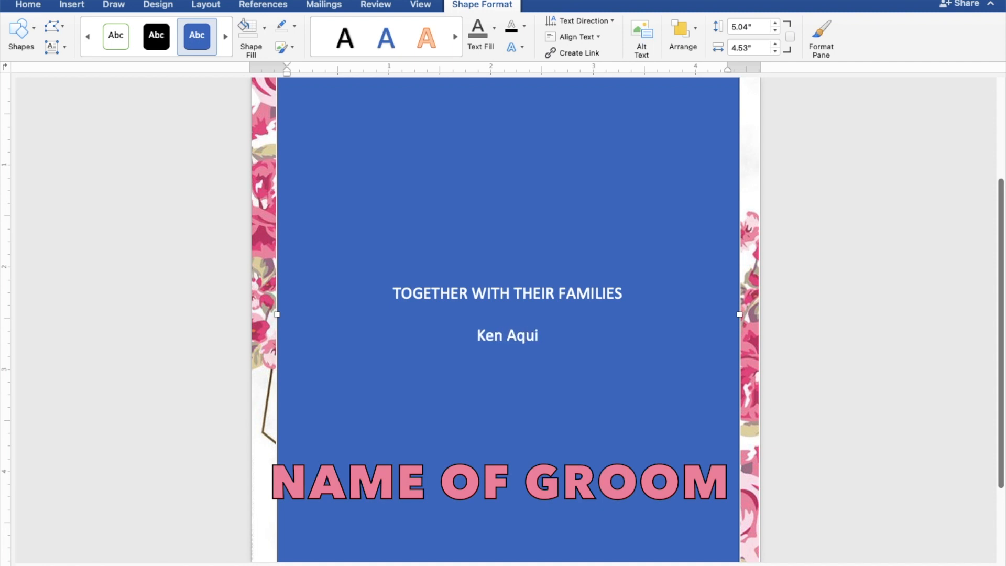
# Add the groom's name, AND, and the bride's name on separate lines, followed by a blank line.
pyautogui.press('Return')
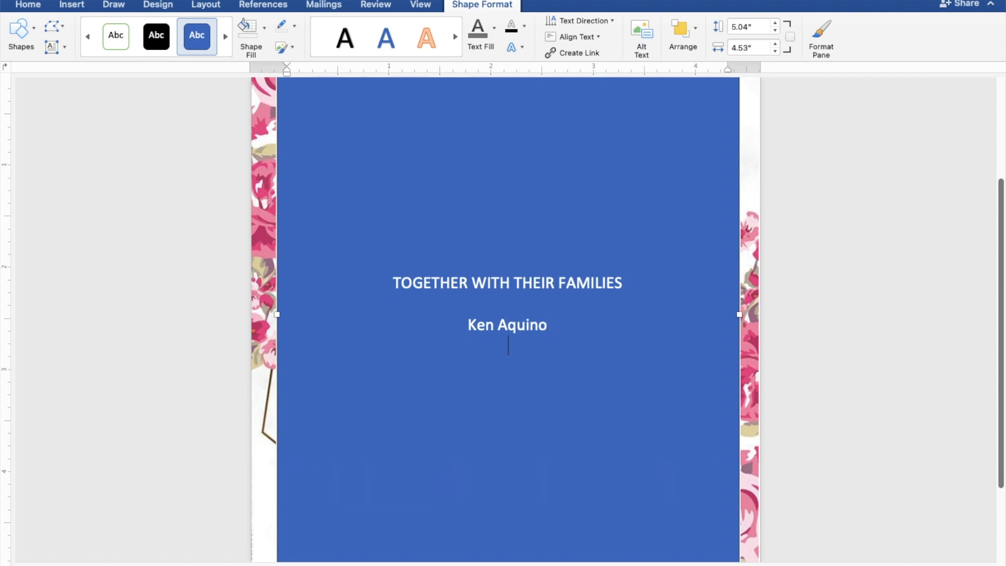
pyautogui.write('AND')
pyautogui.press('Return')
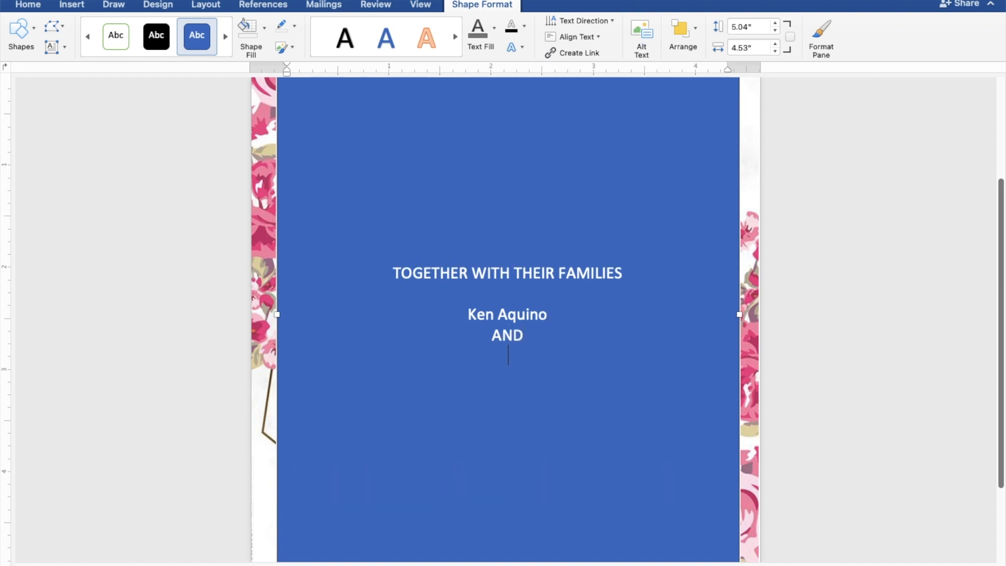
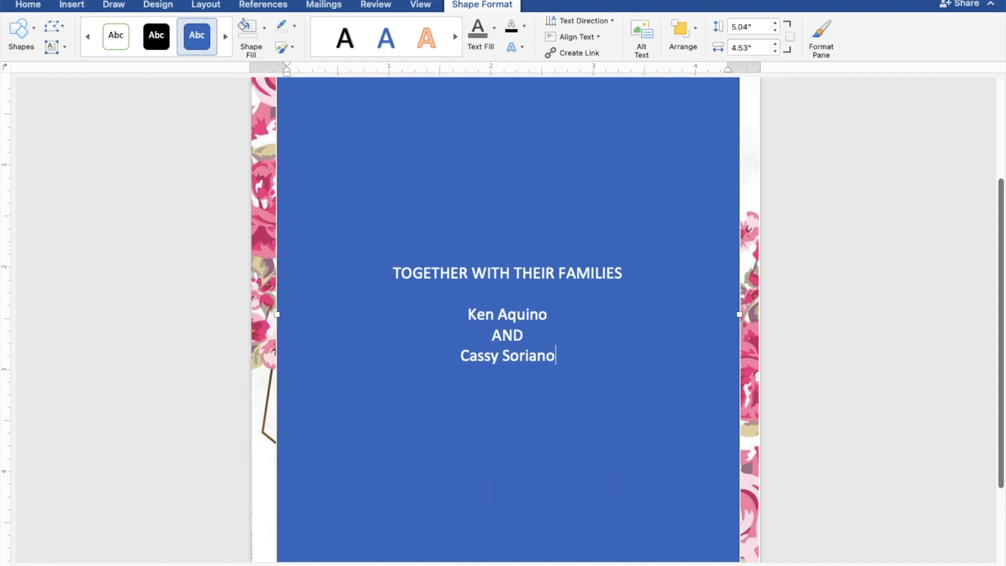
pyautogui.press('Return')
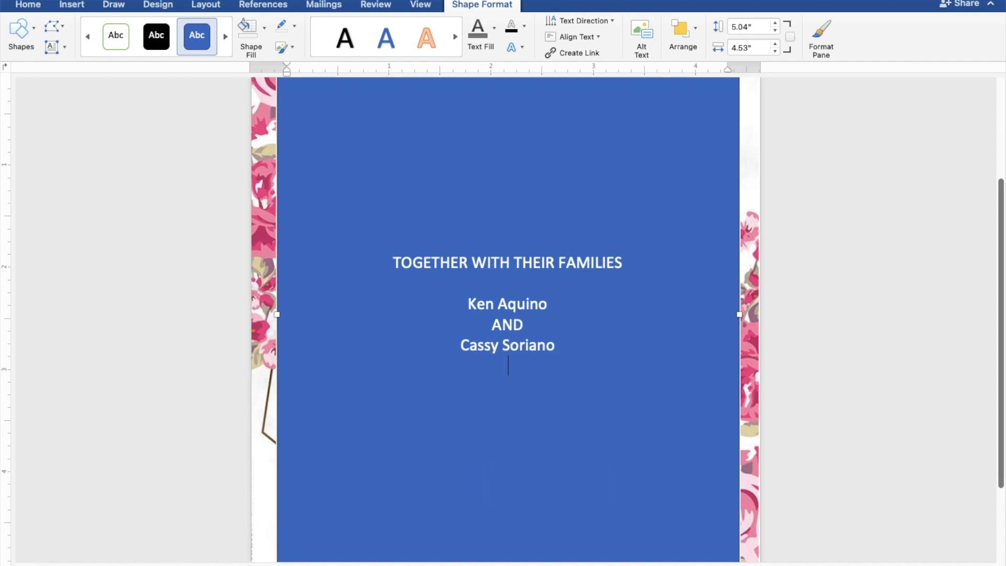
pyautogui.press('Return')
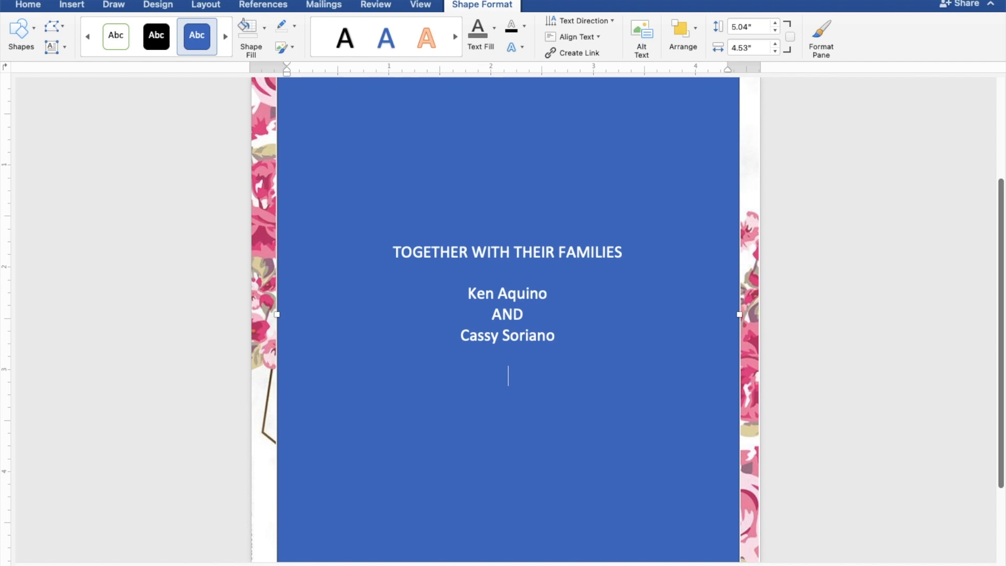
# Add the lines REQUEST THE PLEASURE OF YOUR PRESENCE and AS THEY JOYFULLY UNITE IN MARRIAGE.
pyautogui.write('REQUEST')
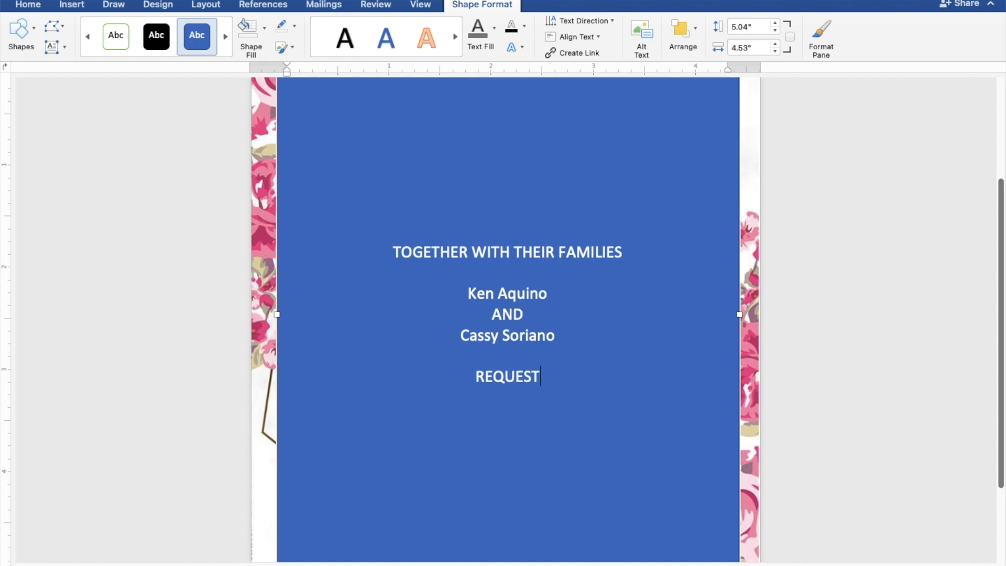
pyautogui.write(' THE ')
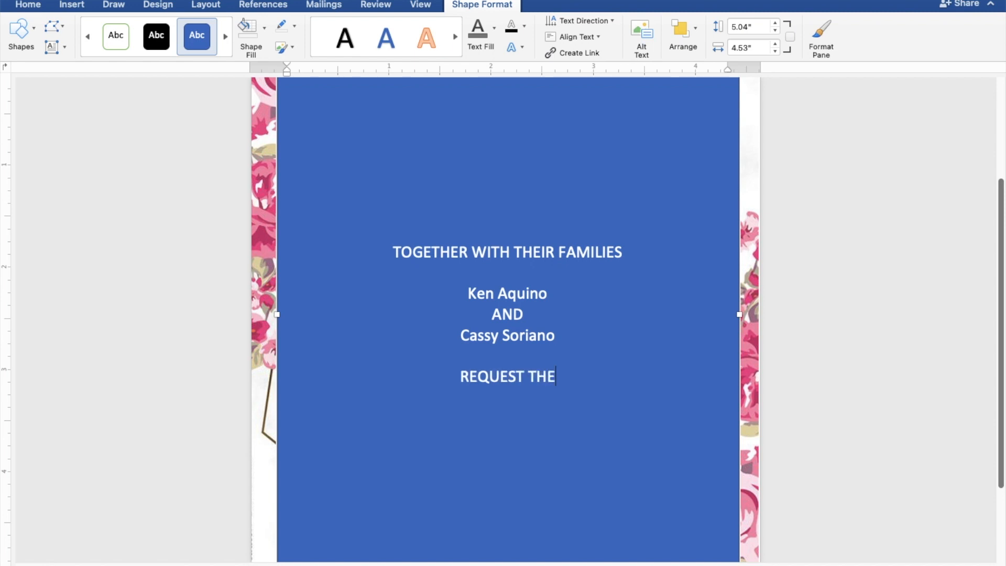
pyautogui.write('PL')
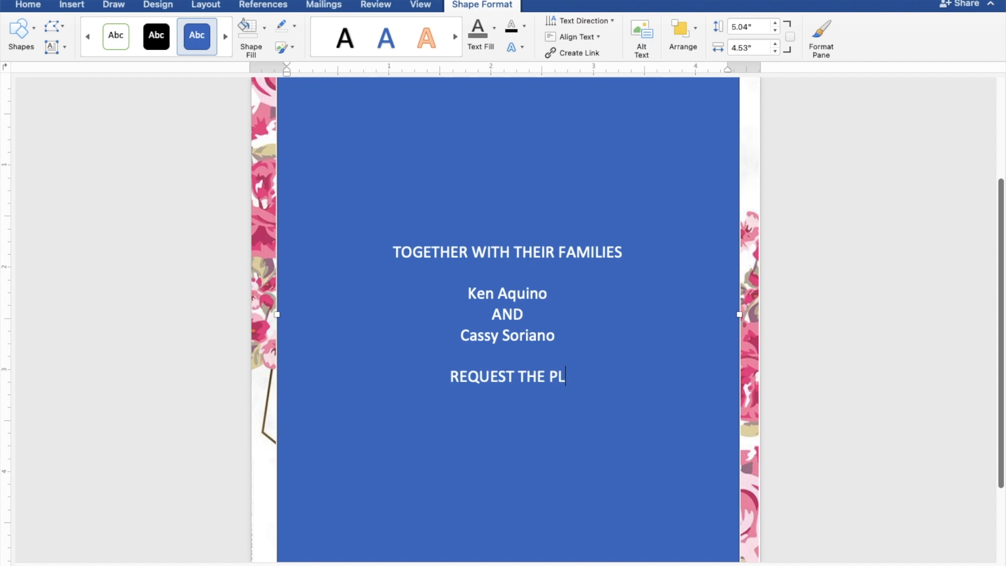
pyautogui.write('EAS')
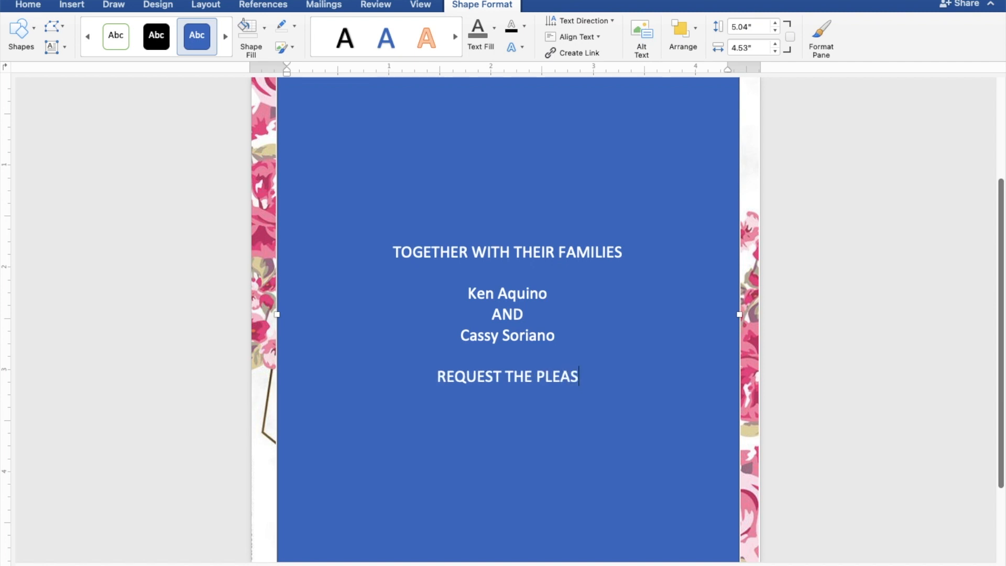
pyautogui.write('URE')
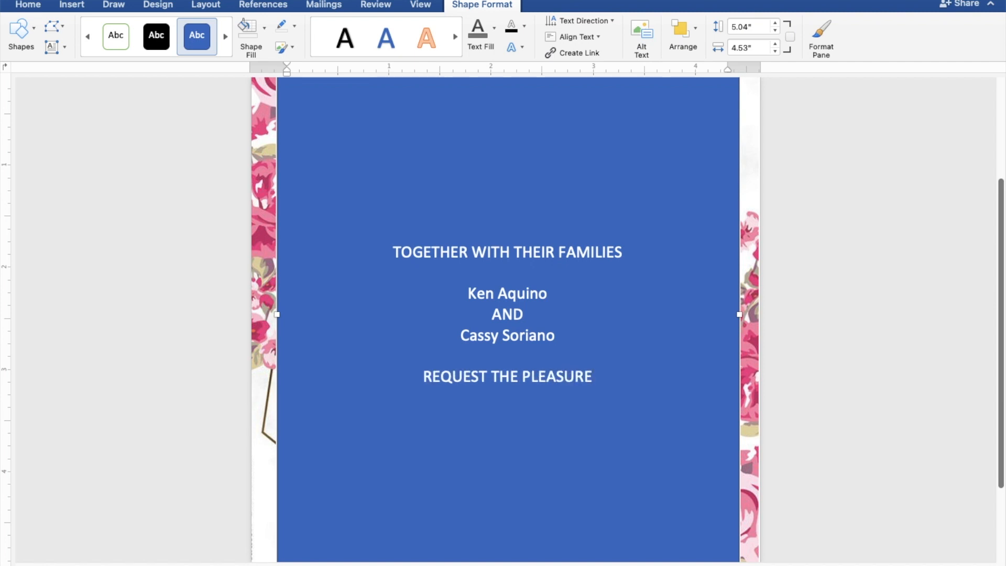
pyautogui.write(' OF')
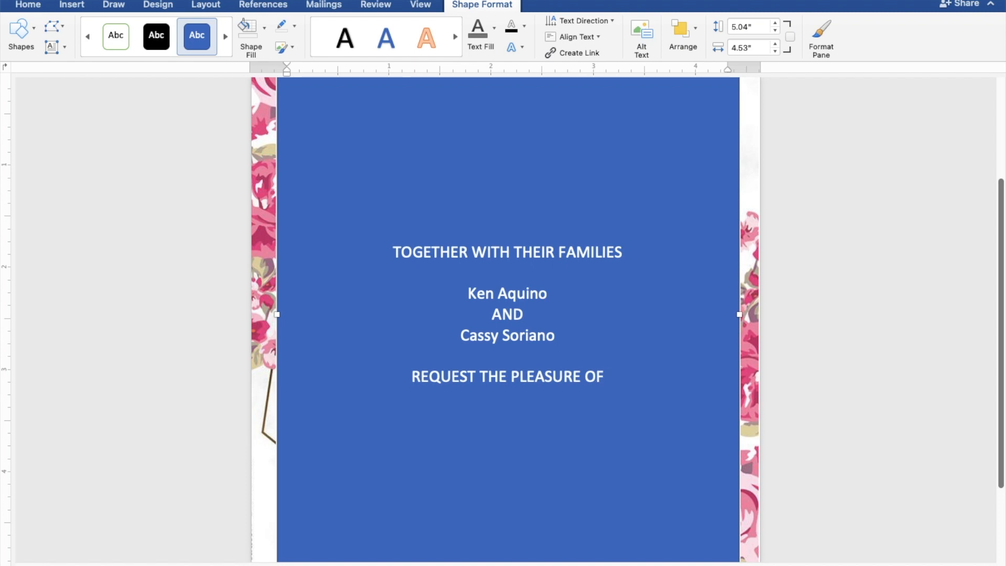
pyautogui.write(' YOUR PRESENCE')
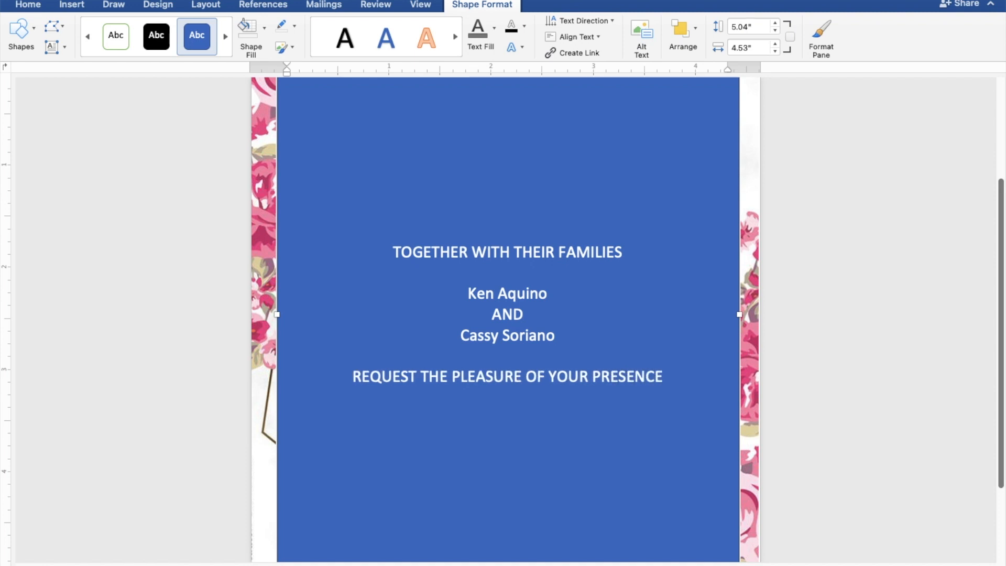
pyautogui.press('Return')
pyautogui.write('AS THE')
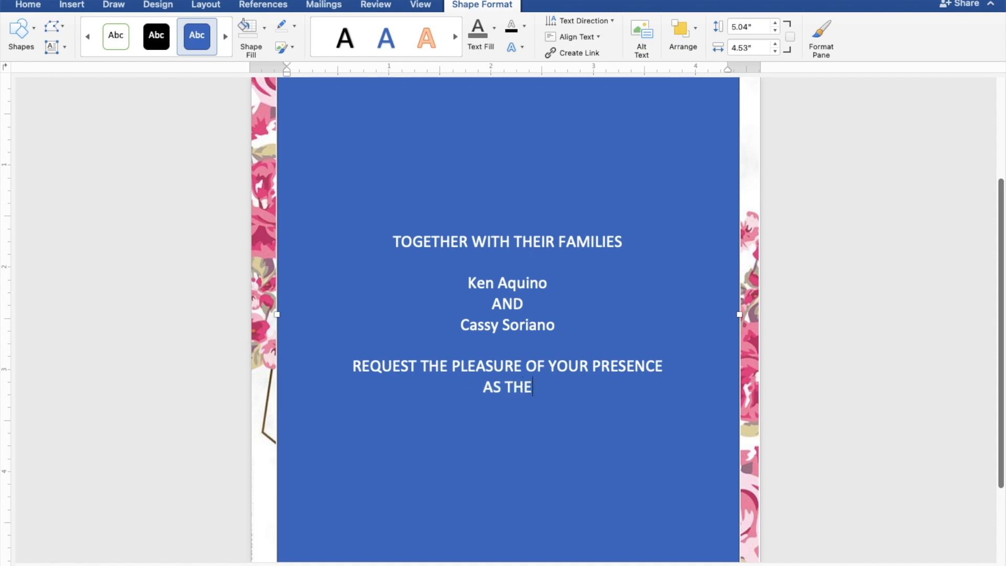
pyautogui.write('Y J')
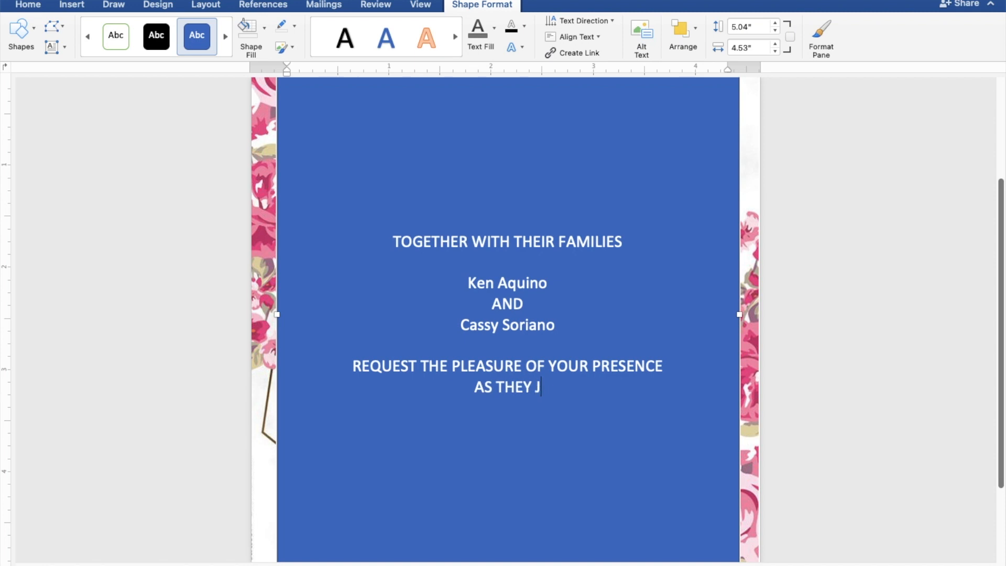
pyautogui.write('OYF')
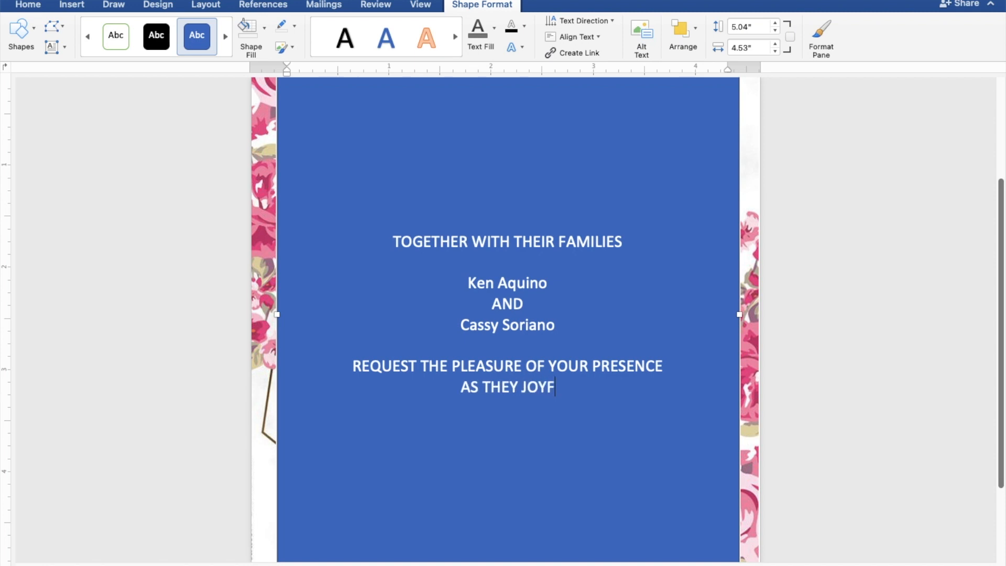
pyautogui.write('ULLY UNIT')
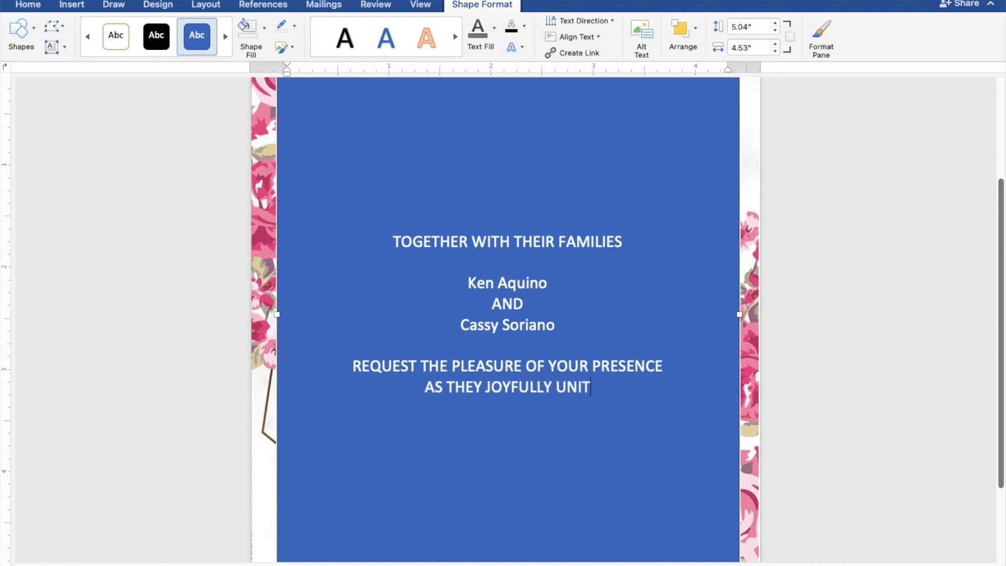
pyautogui.write('E IN')
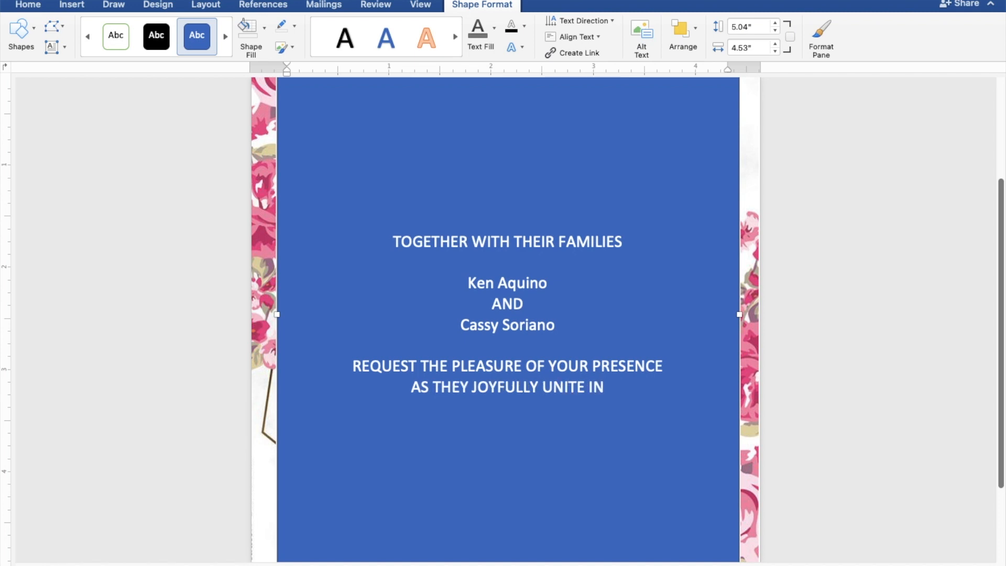
pyautogui.write(' MA')
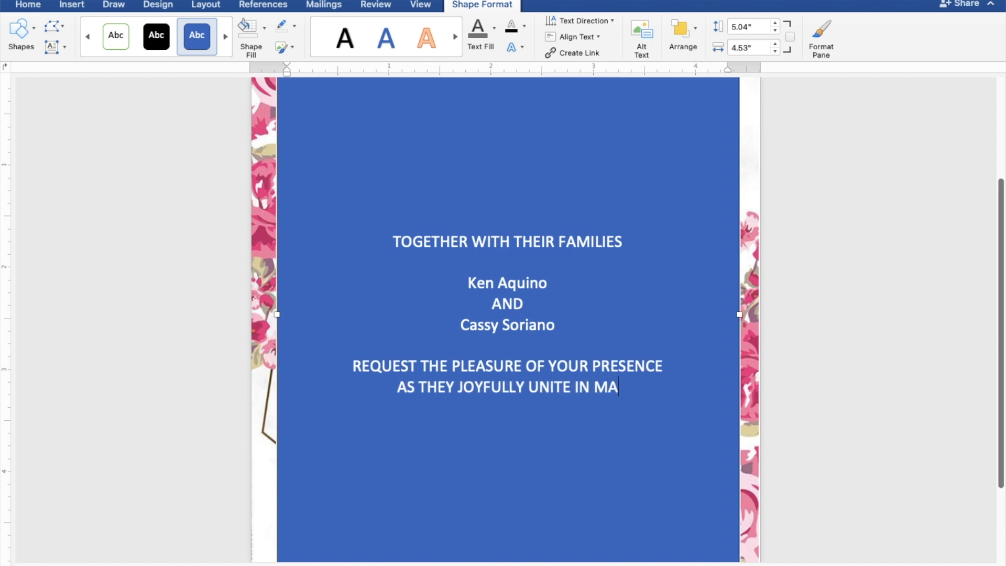
pyautogui.write('RRIA')
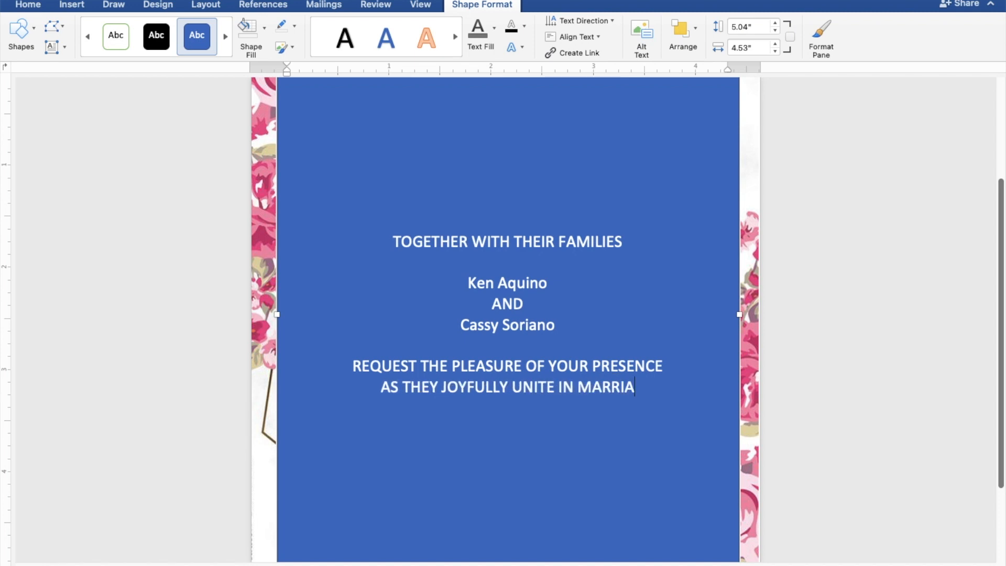
pyautogui.write('GE')
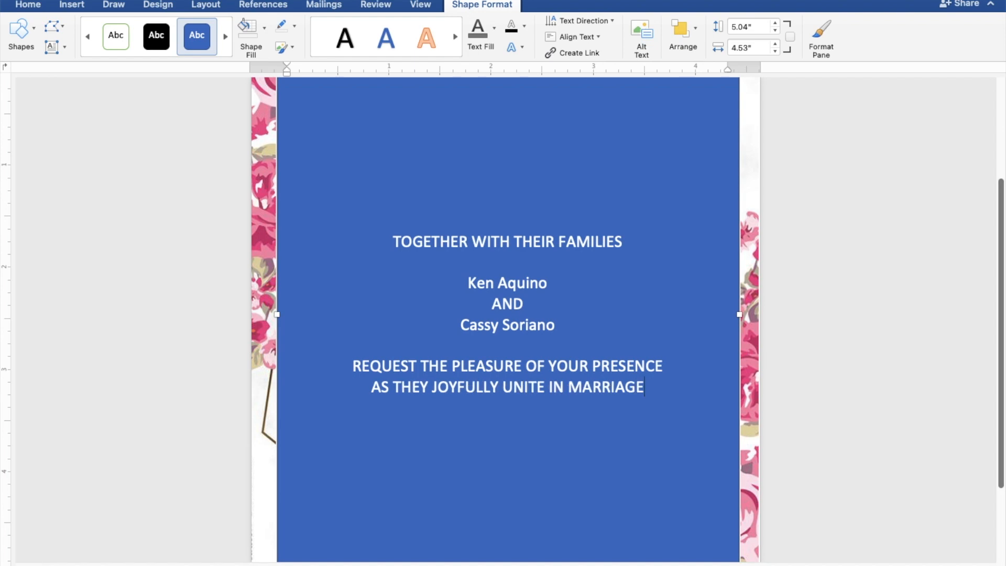
pyautogui.press('Return')
pyautogui.press('Return')
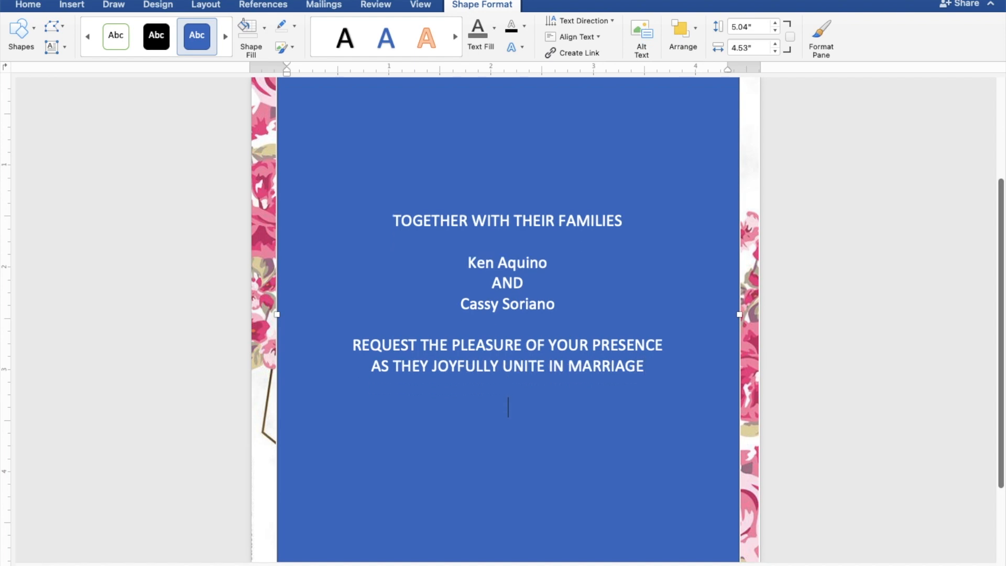
# Add SUNDAY, JULY 30, 2023 and 10:00 IN THE MORNING on separate lines.
pyautogui.write('SU')
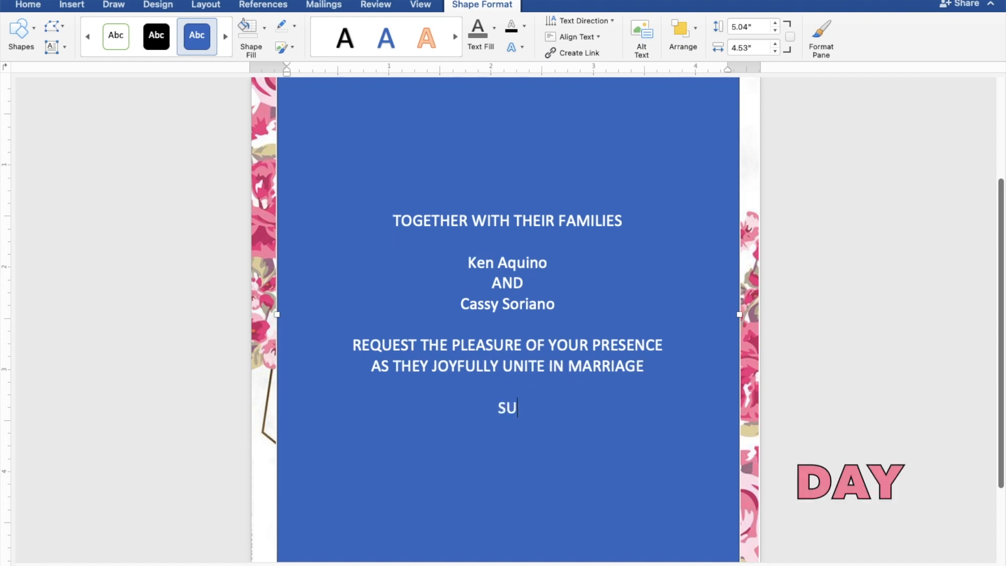
pyautogui.write('NDAY')
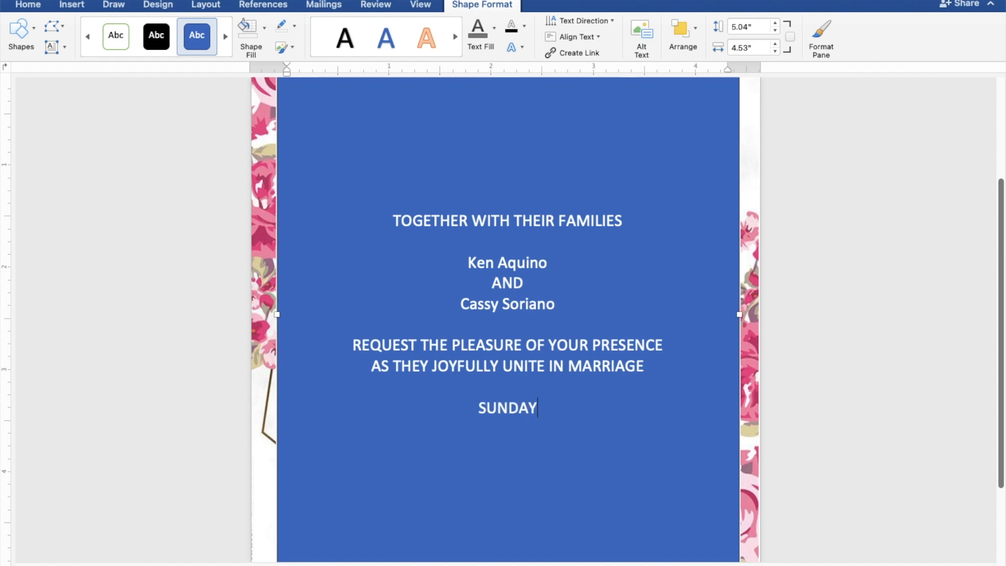
pyautogui.press('Return')
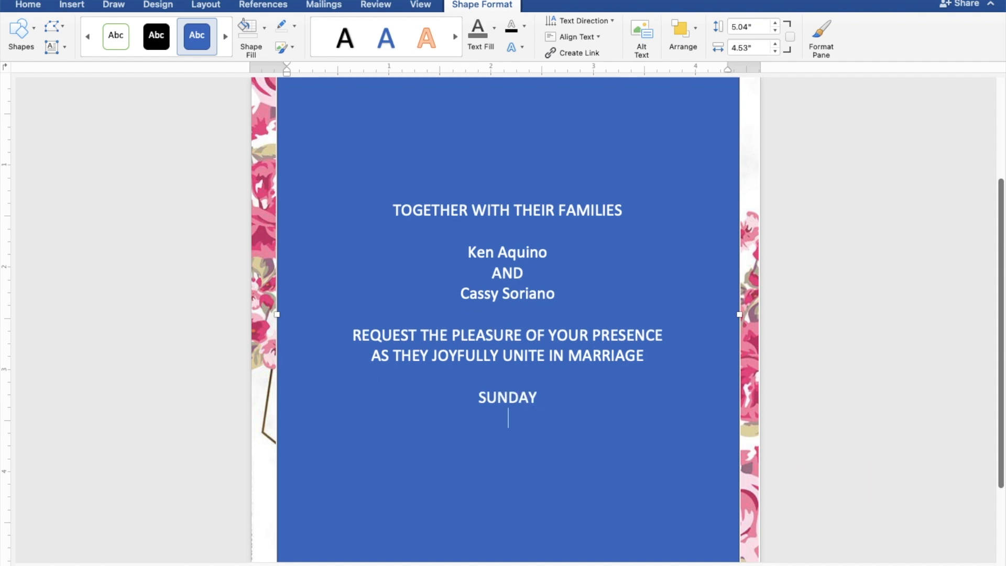
pyautogui.write('JUL')
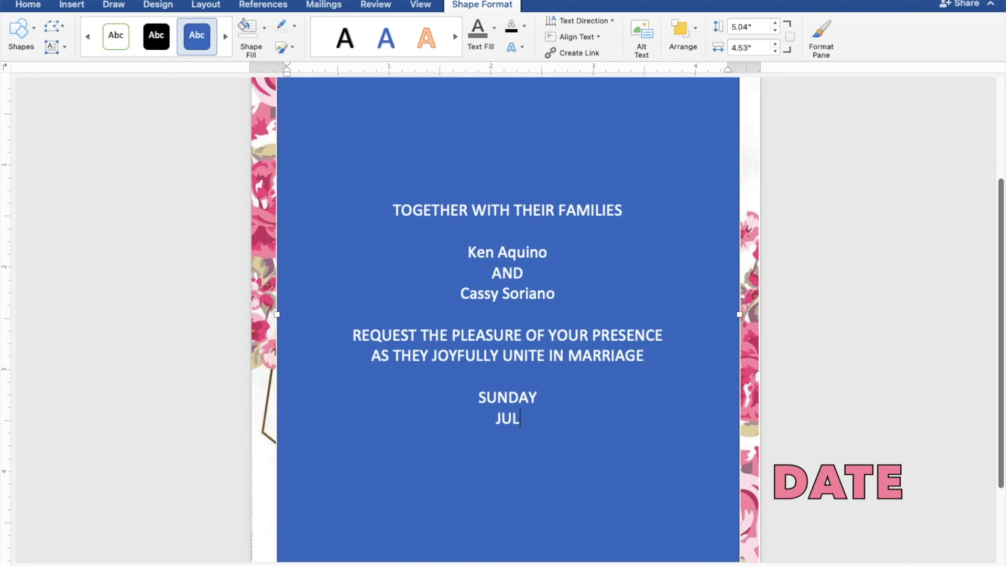
pyautogui.write('Y 30, 2')
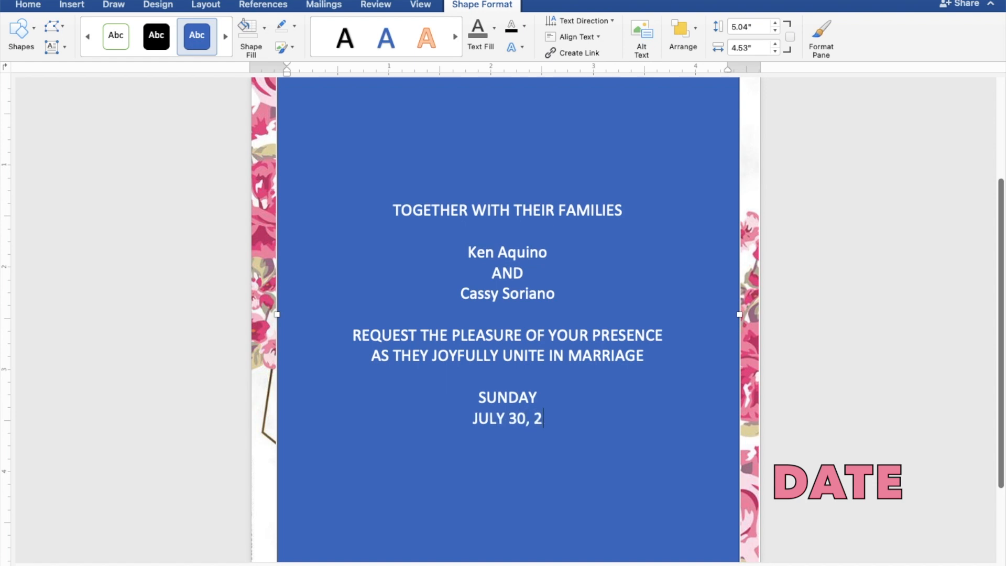
pyautogui.write('023')
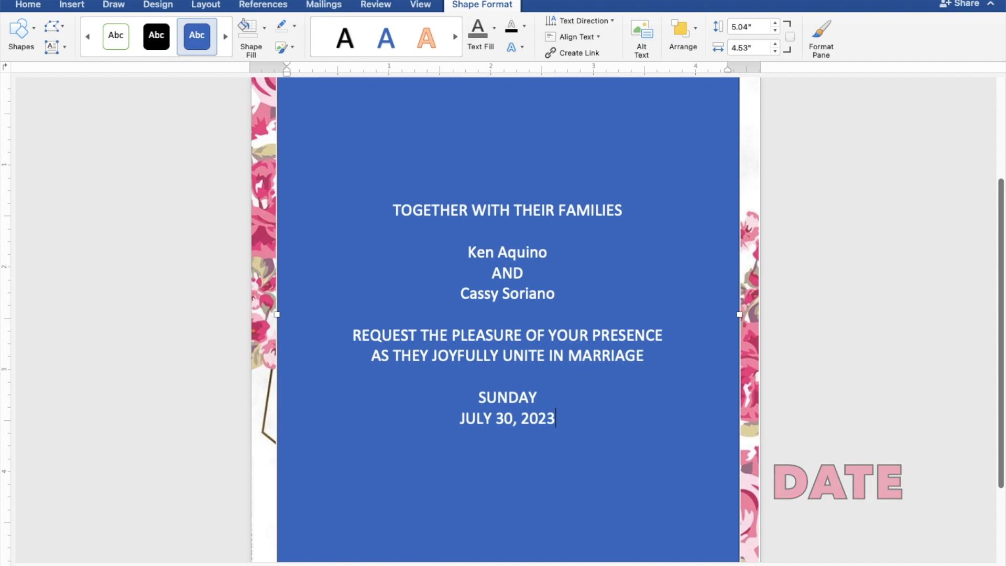
pyautogui.press('Return')
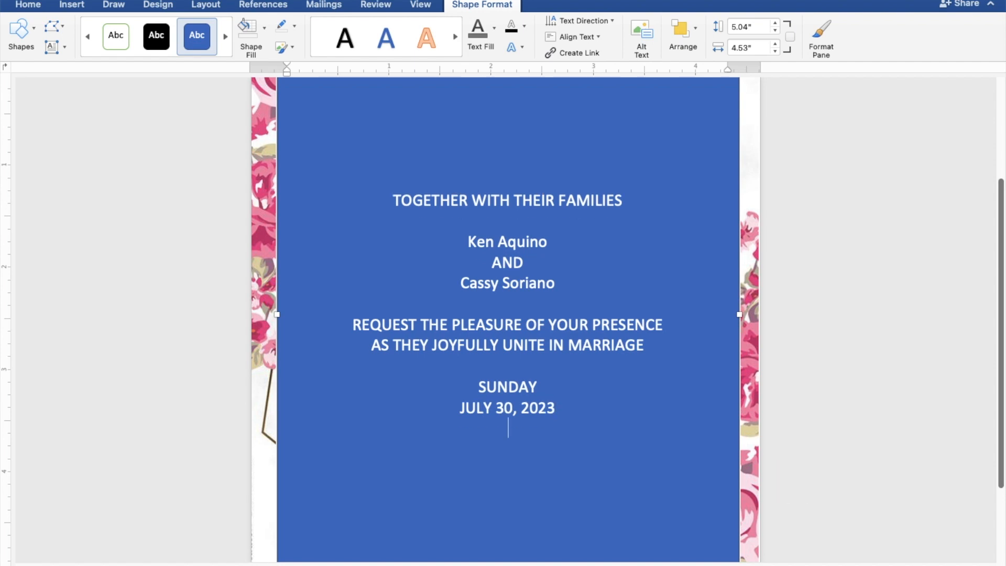
pyautogui.write('10:00')
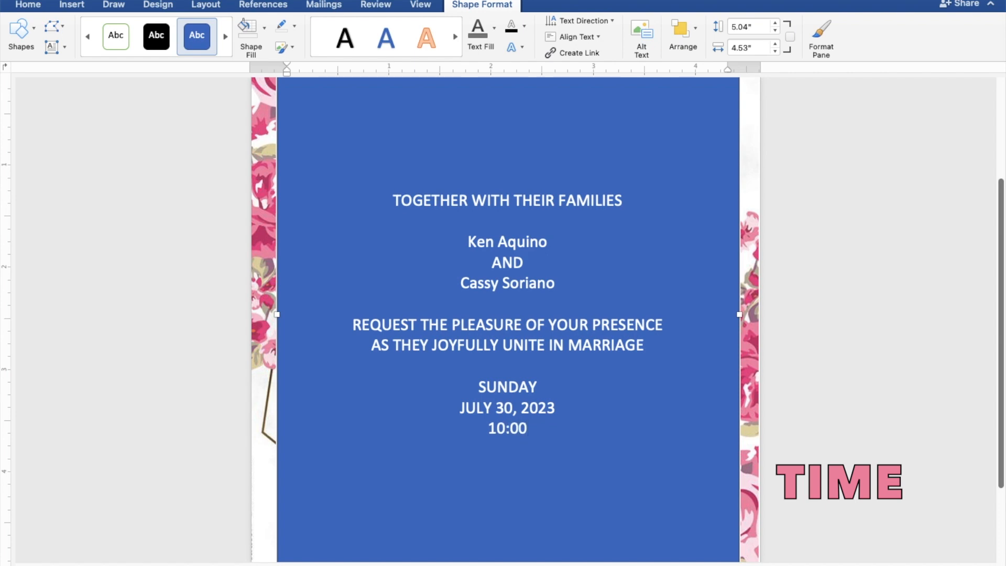
pyautogui.write(' IN')
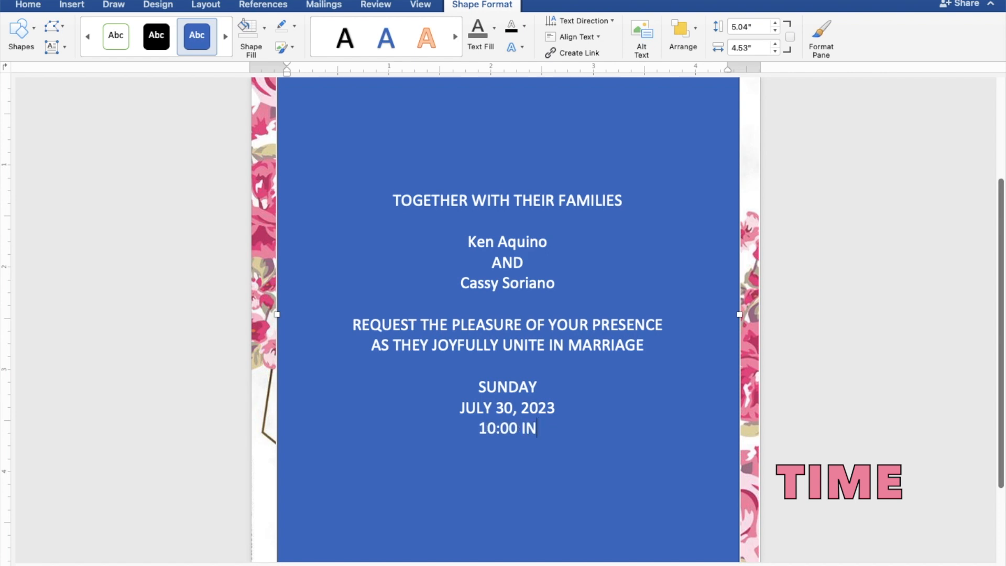
pyautogui.write(' TH')
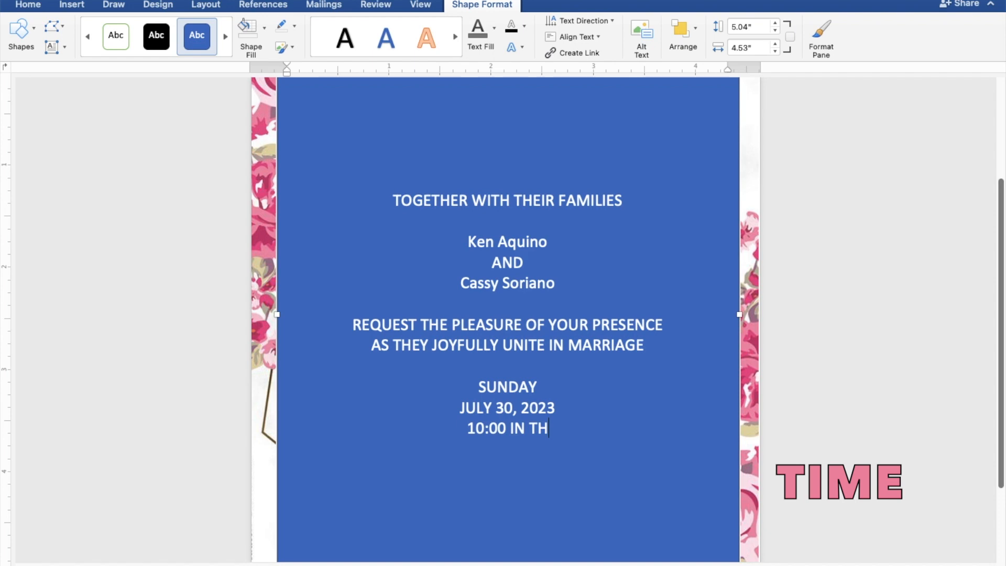
pyautogui.write('E MORNING')
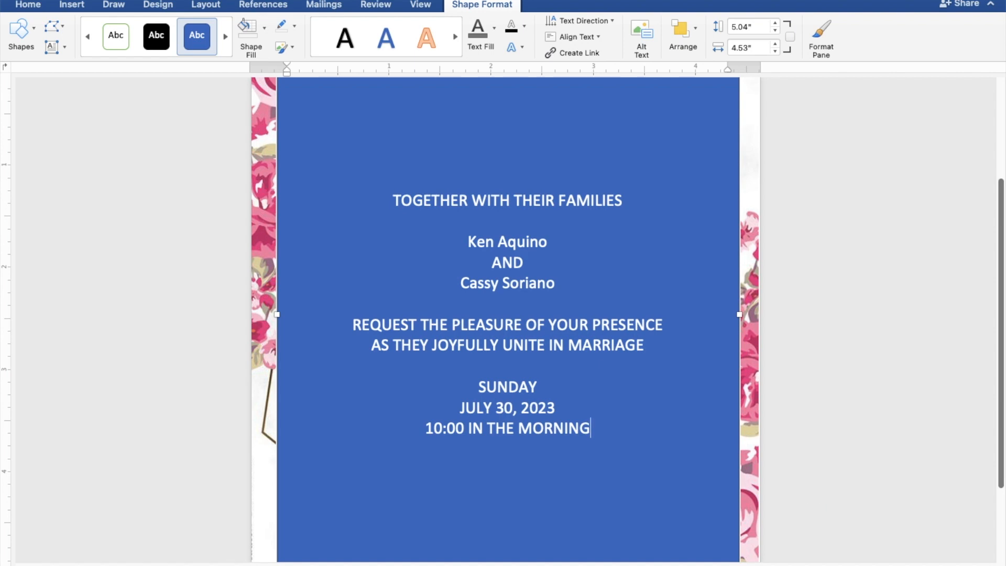
pyautogui.press('Return')
# Add ST. THOMAS AQUINAS PARISH CHURCH, MANGALDAN, PANGASINAN and Reception to follow as the venue lines.
pyautogui.write('S')
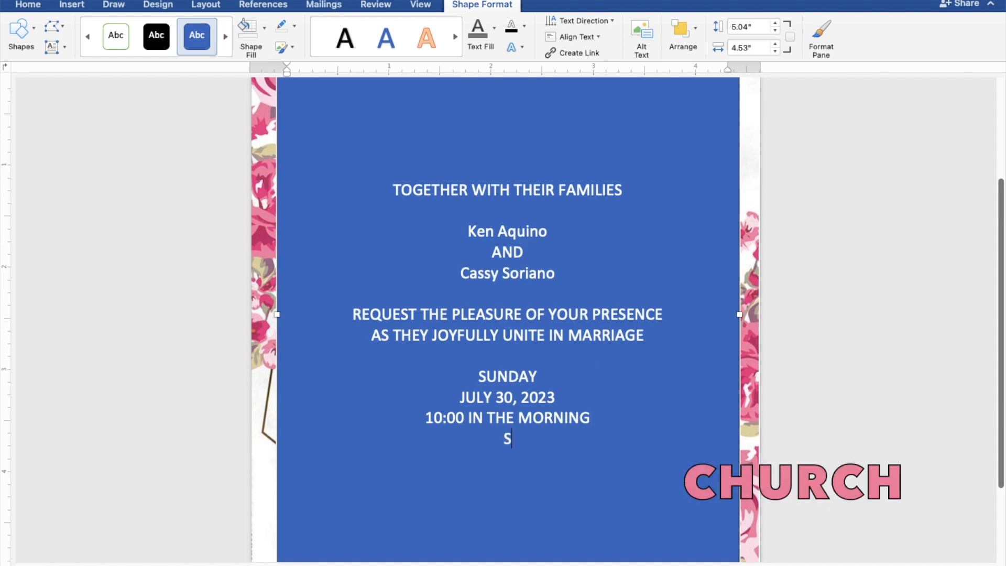
pyautogui.write('T. THOM')
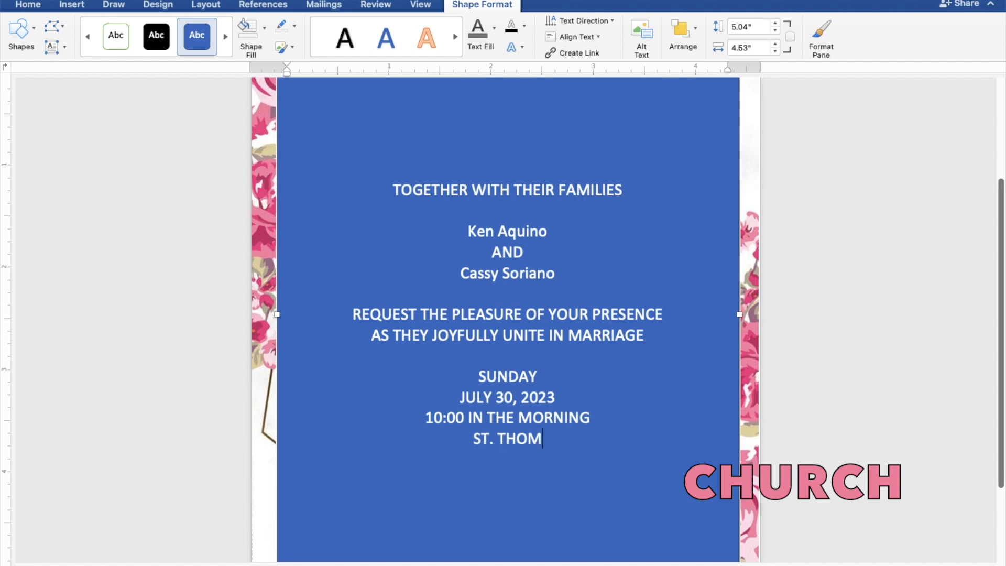
pyautogui.write('AS A')
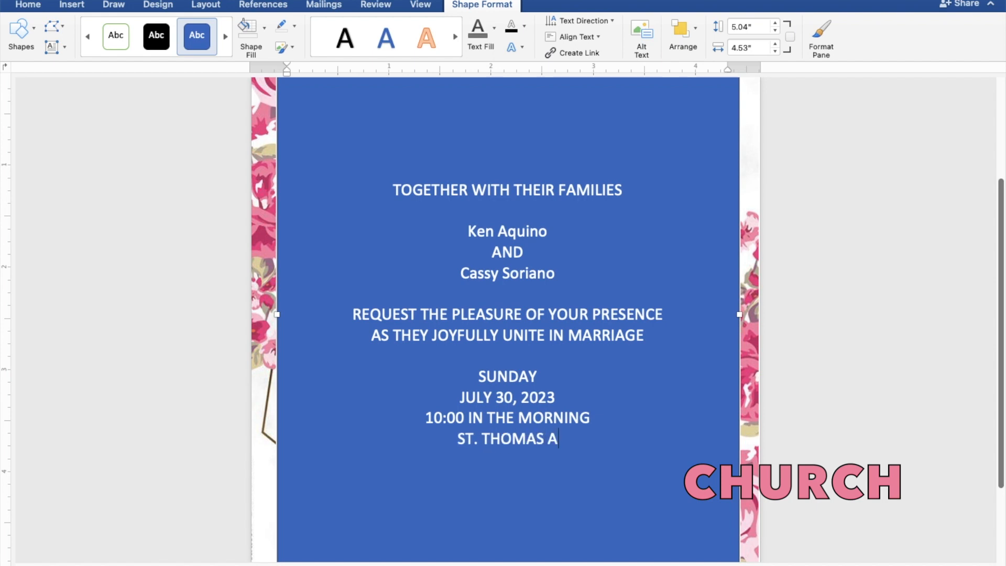
pyautogui.write('QUI')
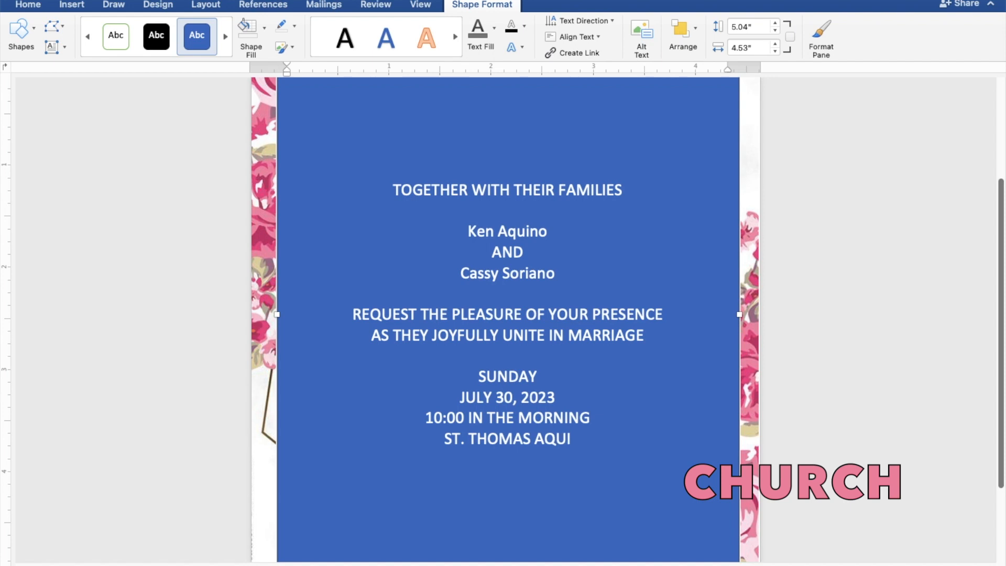
pyautogui.write('NAS')
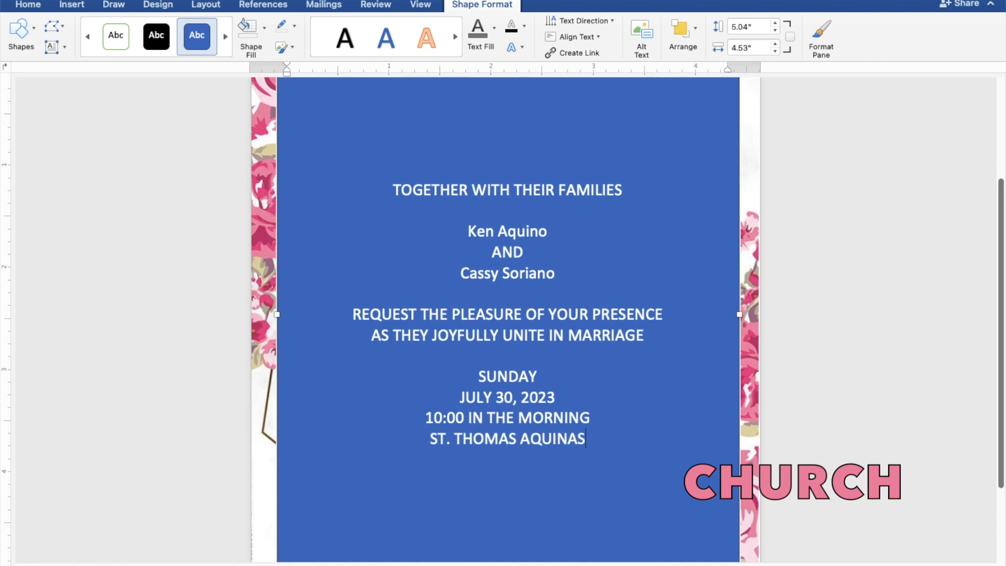
pyautogui.write(' PA')
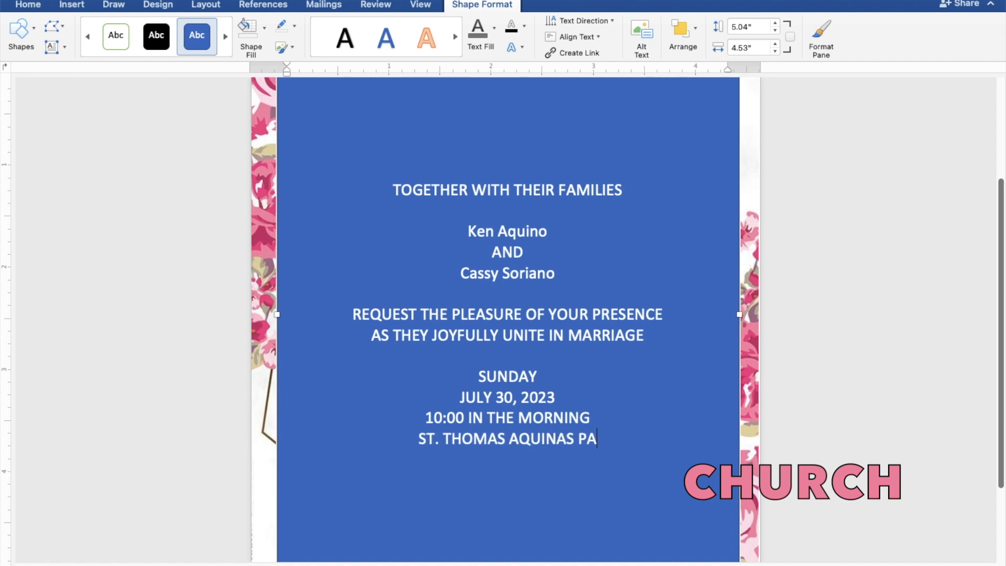
pyautogui.write('RISH')
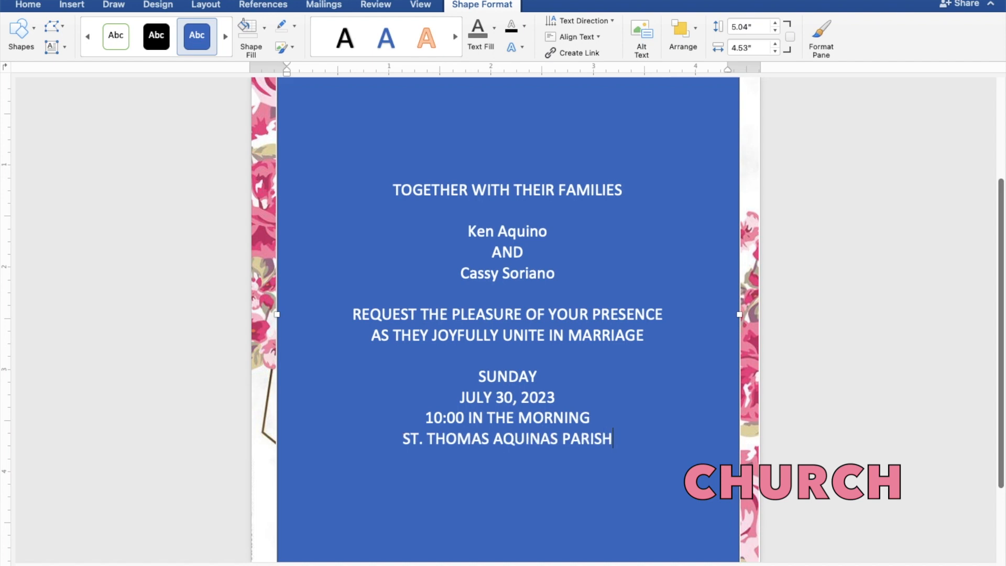
pyautogui.write(' CHU')
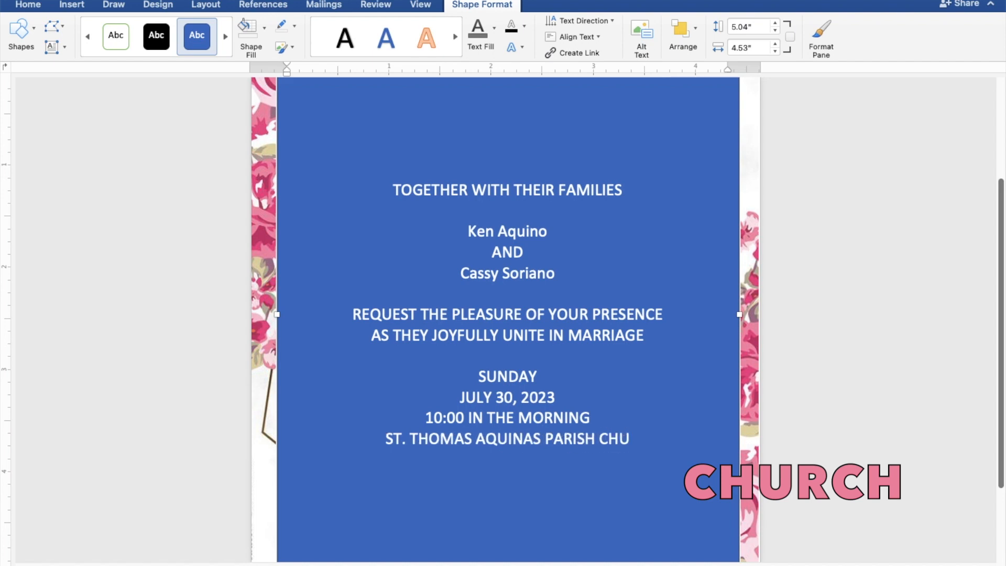
pyautogui.write('RCH')
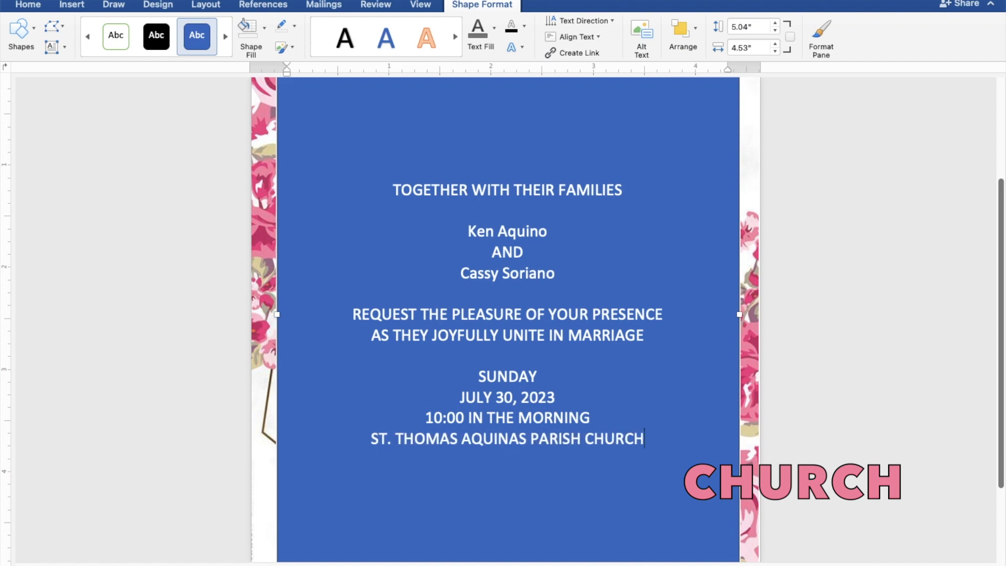
pyautogui.press('Return')
pyautogui.write('MANGALDA')
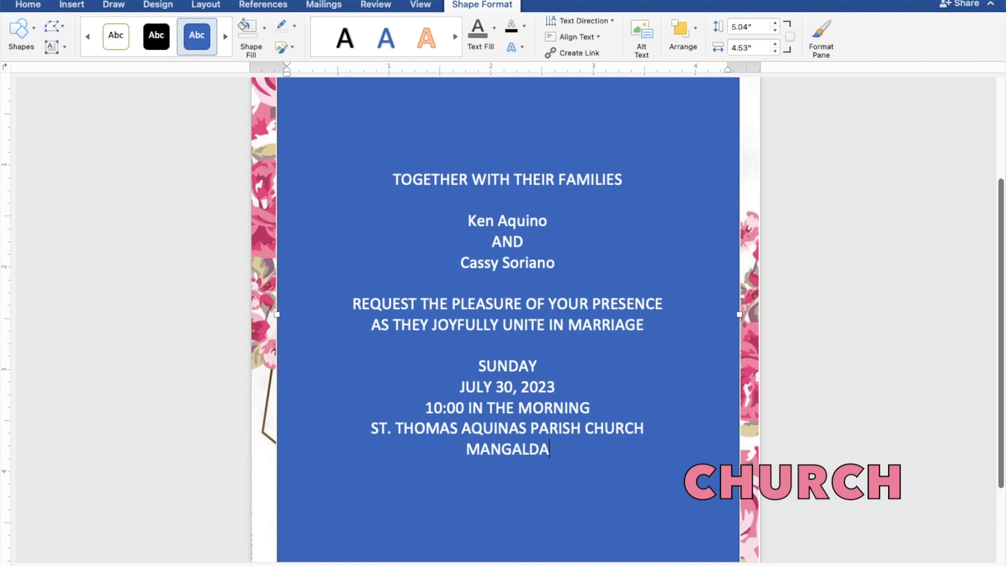
pyautogui.write('N, PANG')
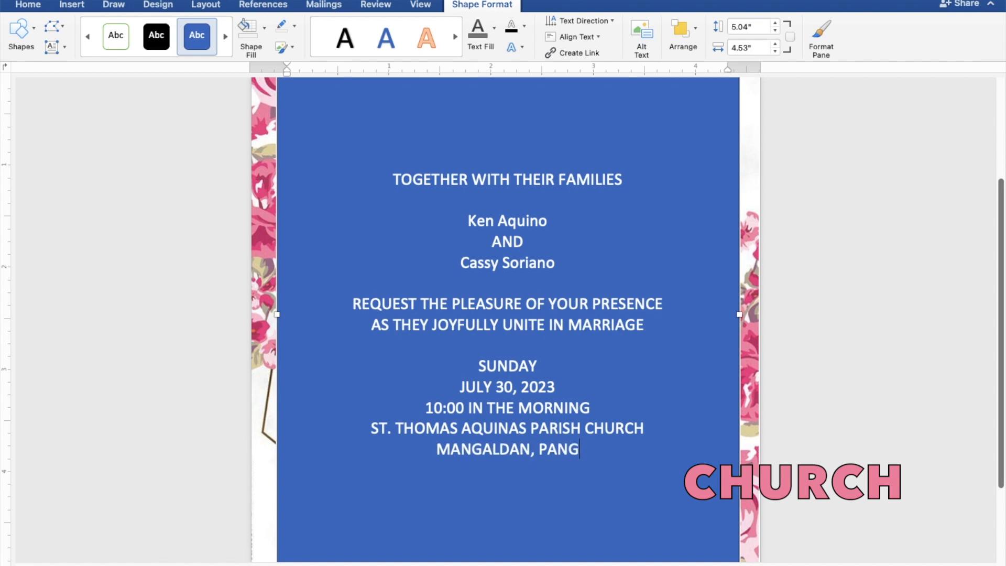
pyautogui.write('ASI')
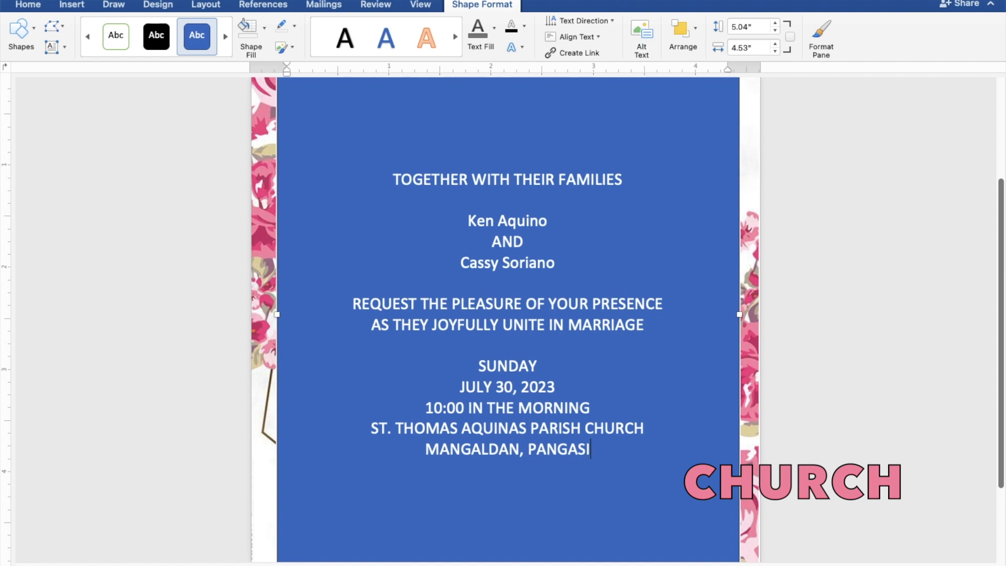
pyautogui.write('NAN')
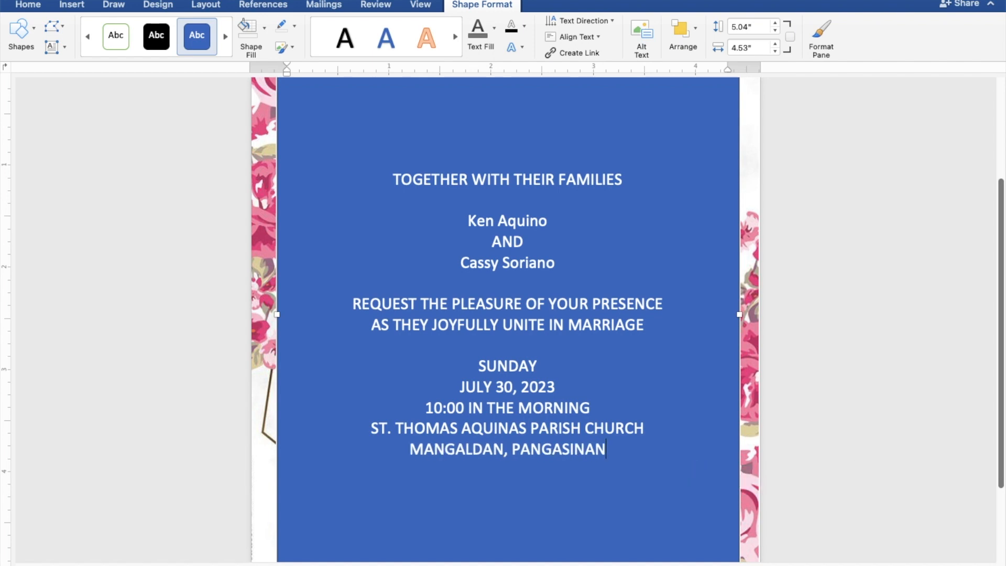
pyautogui.press('Return')
pyautogui.press('Return')
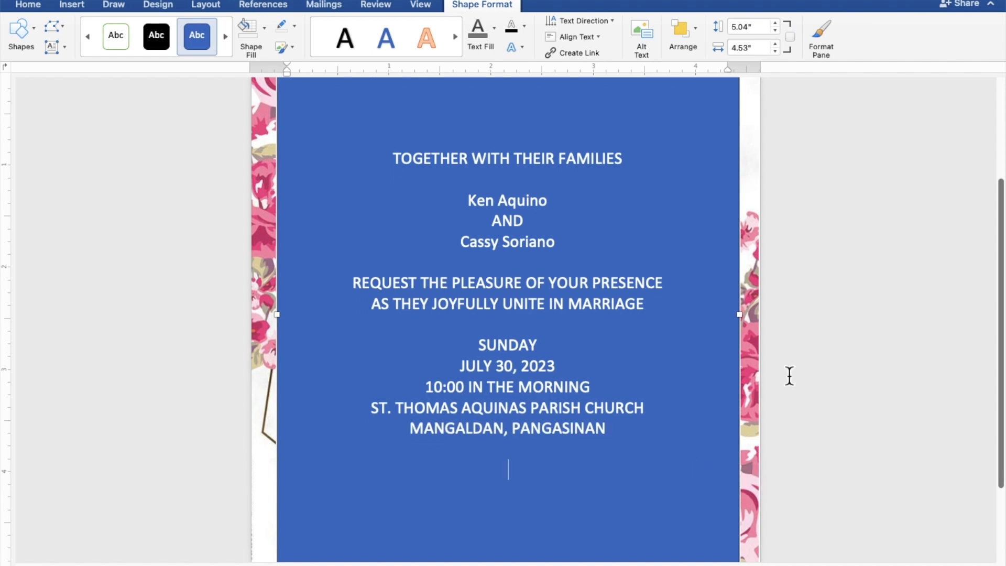
pyautogui.write('Reception')
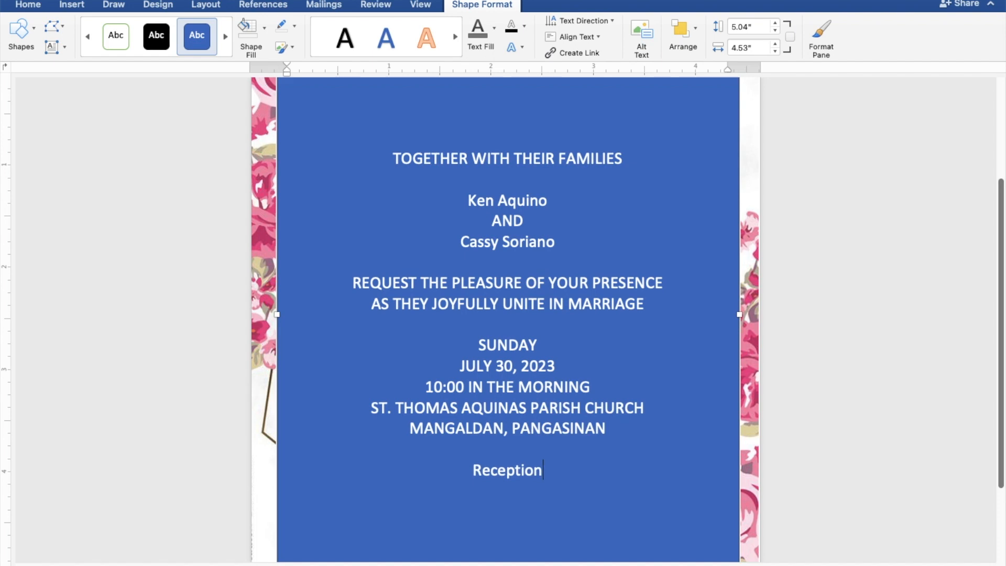
pyautogui.write(' to')
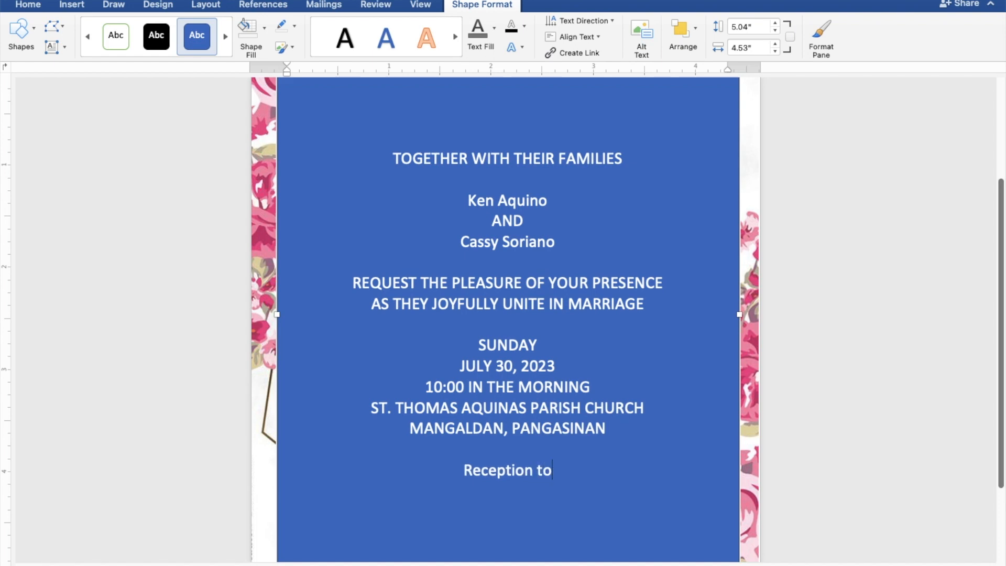
pyautogui.write(' fo')
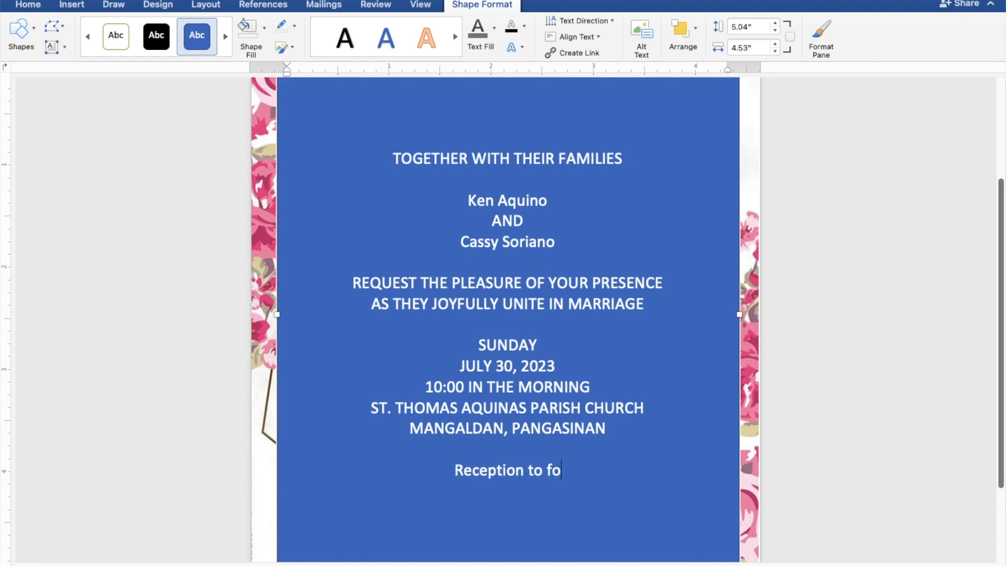
pyautogui.write('llow')
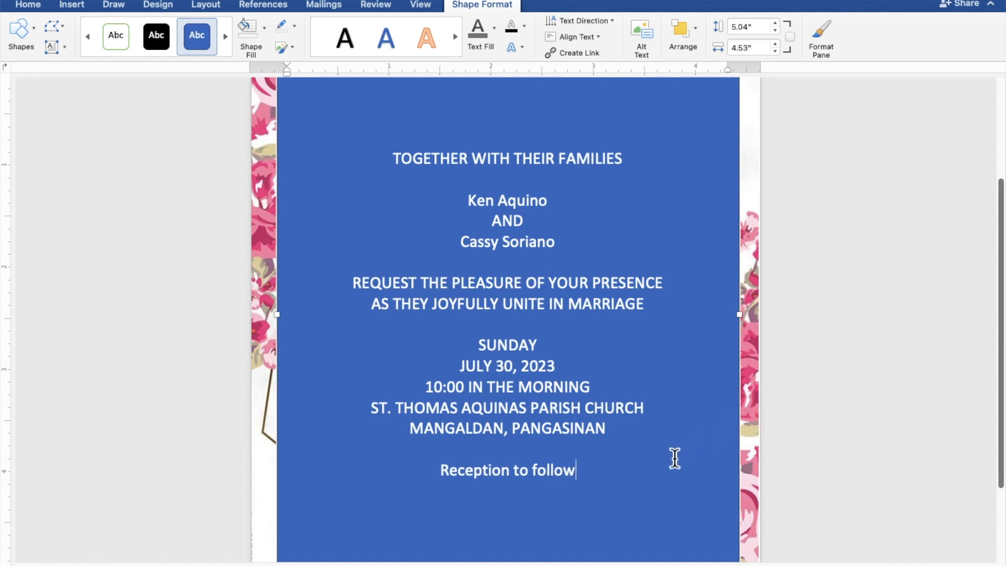
# Give the rectangle no fill and no outline, and colour the invitation text dark grey.
pyautogui.moveTo(586, 479); pyautogui.dragTo(397, 159)
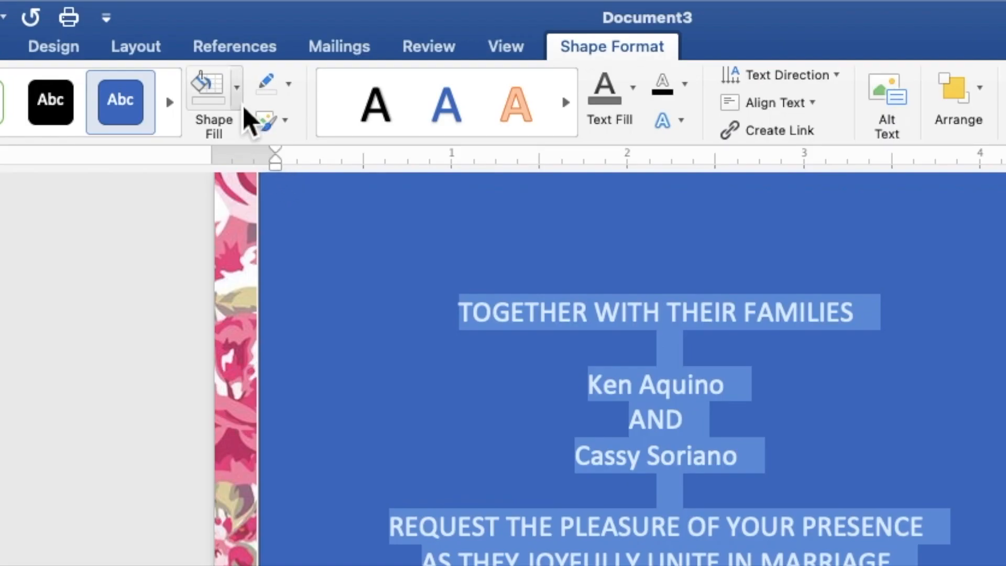
pyautogui.click(239, 102)
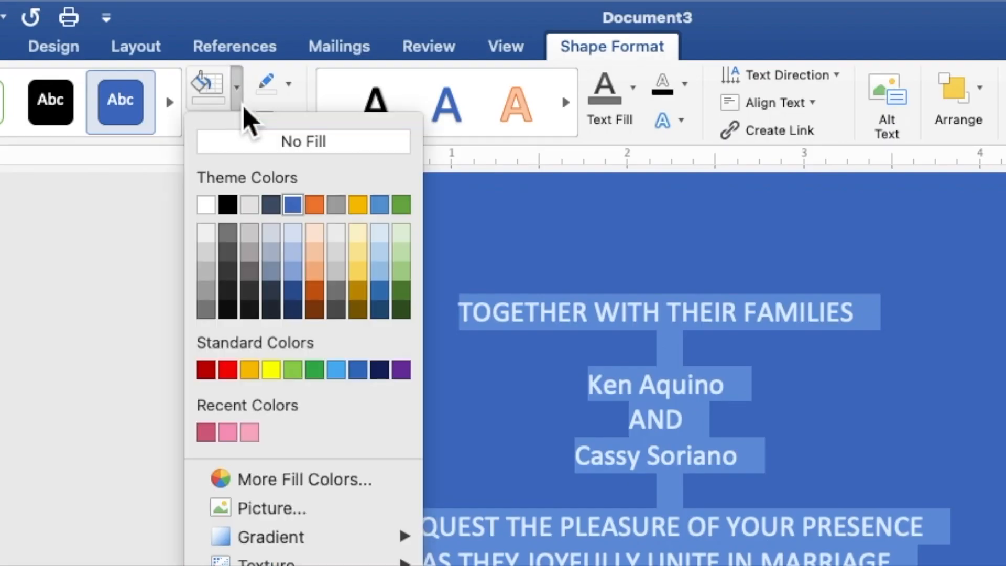
pyautogui.click(256, 143)
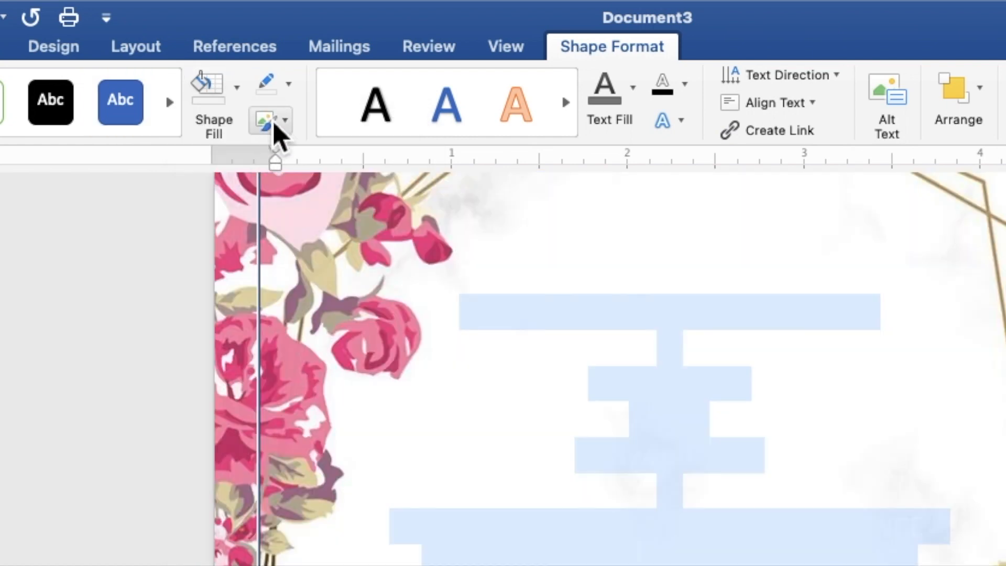
pyautogui.click(289, 93)
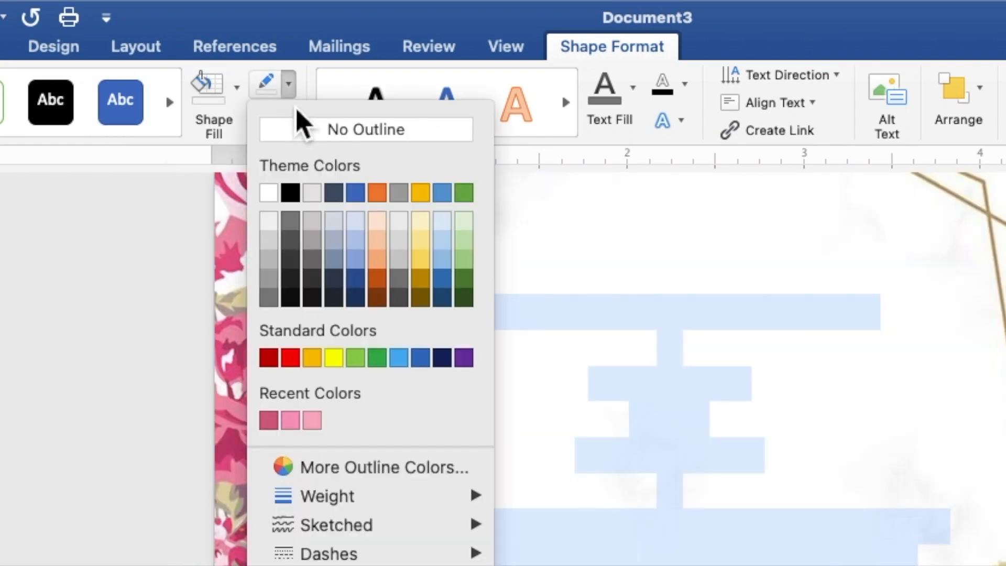
pyautogui.click(283, 136)
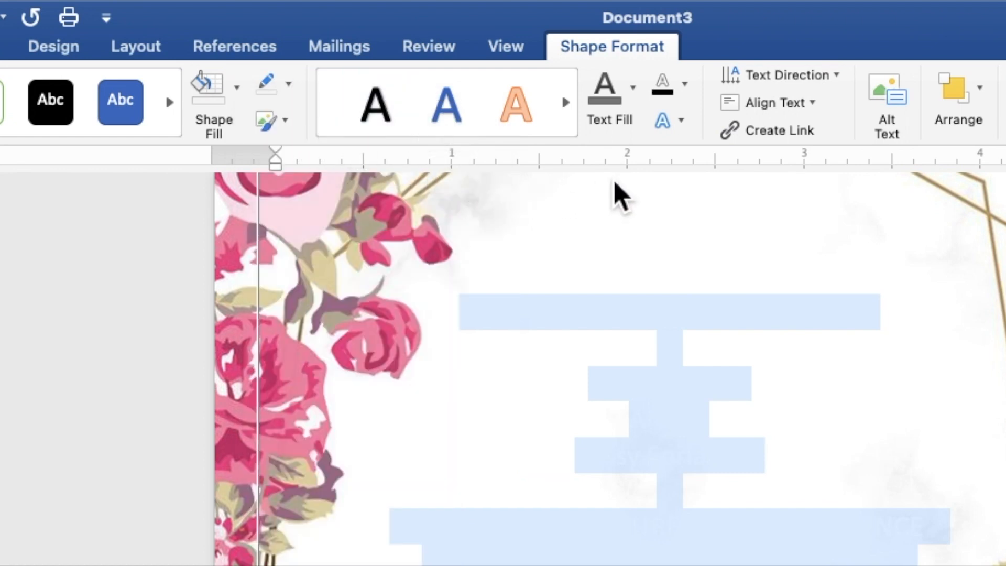
pyautogui.click(635, 104)
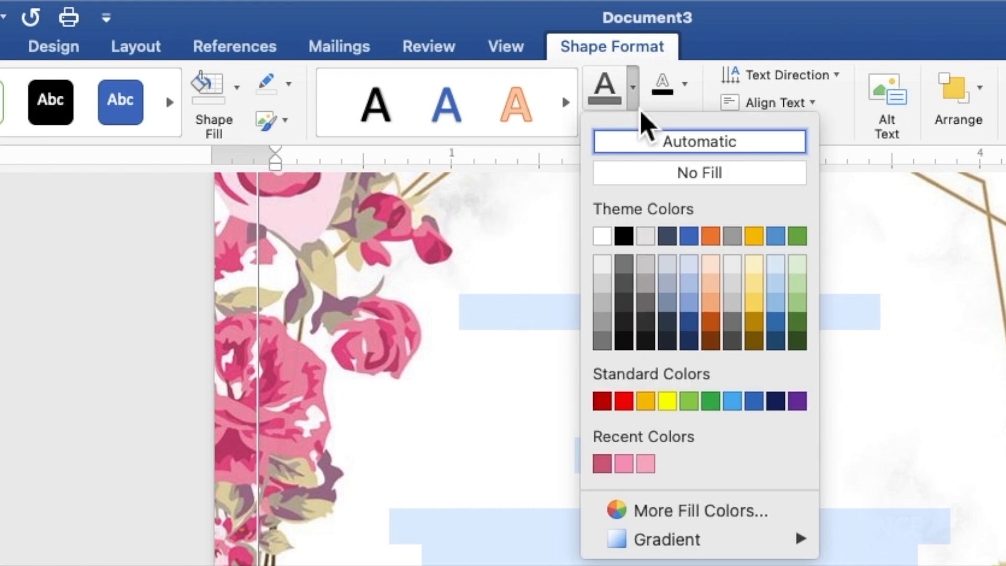
pyautogui.click(627, 265)
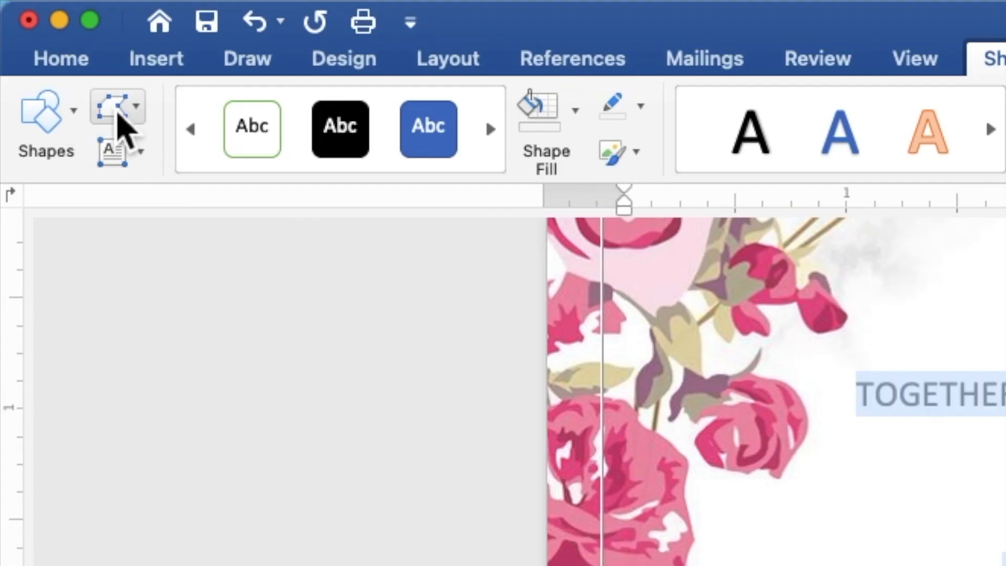
# Set all the invitation text to Times New Roman at size 9.
pyautogui.click(76, 66)
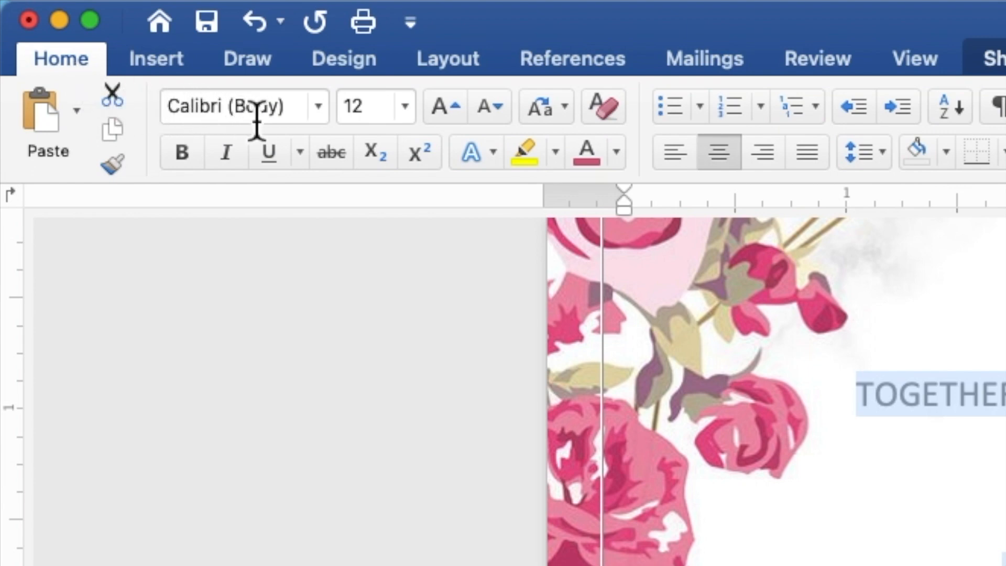
pyautogui.click(318, 106)
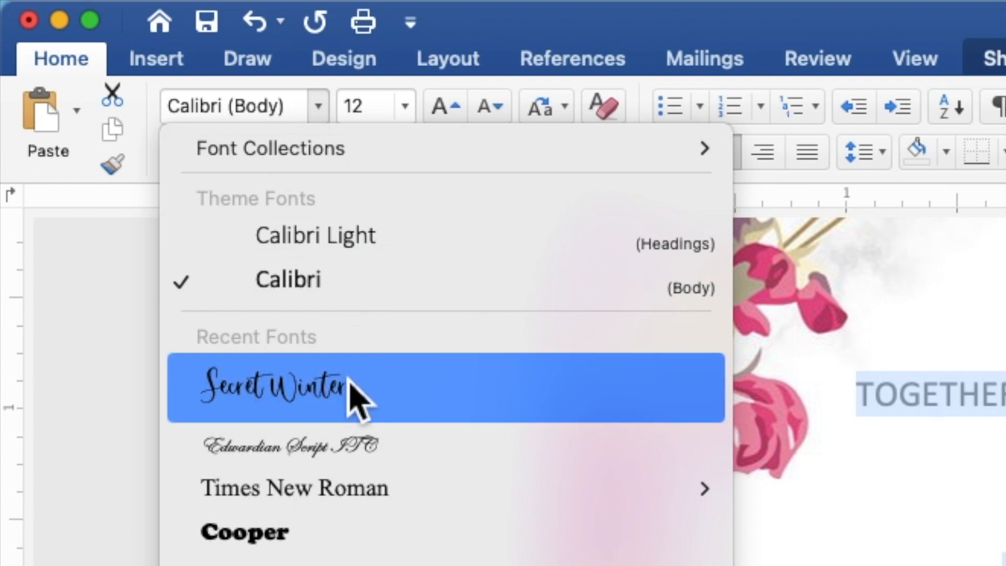
pyautogui.moveTo(347, 497)
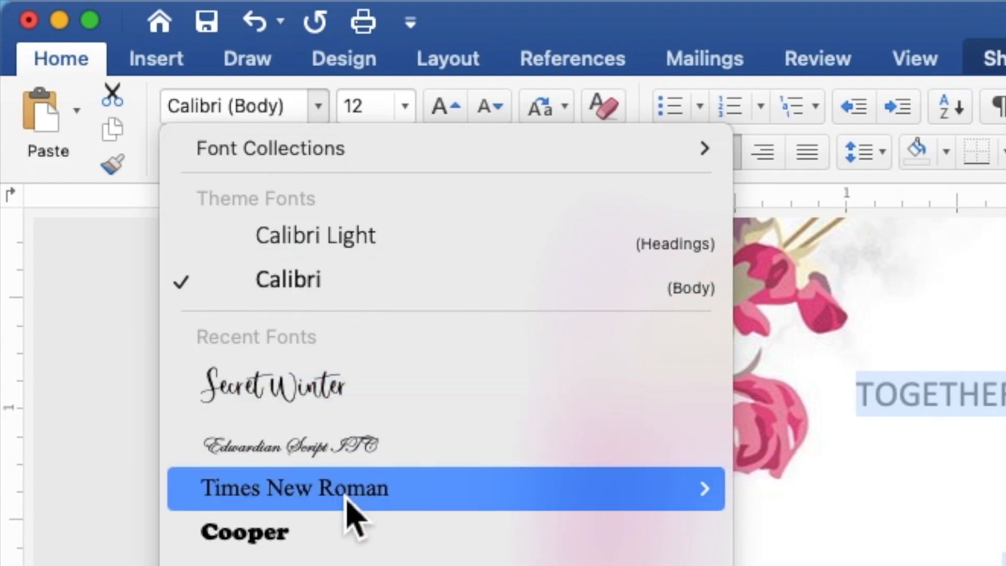
pyautogui.click(345, 497)
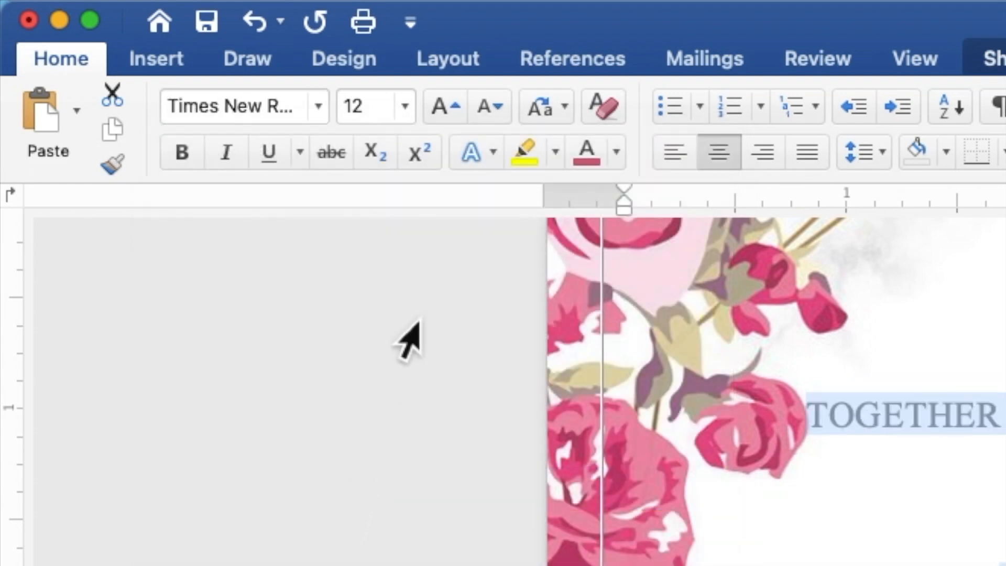
pyautogui.click(373, 112)
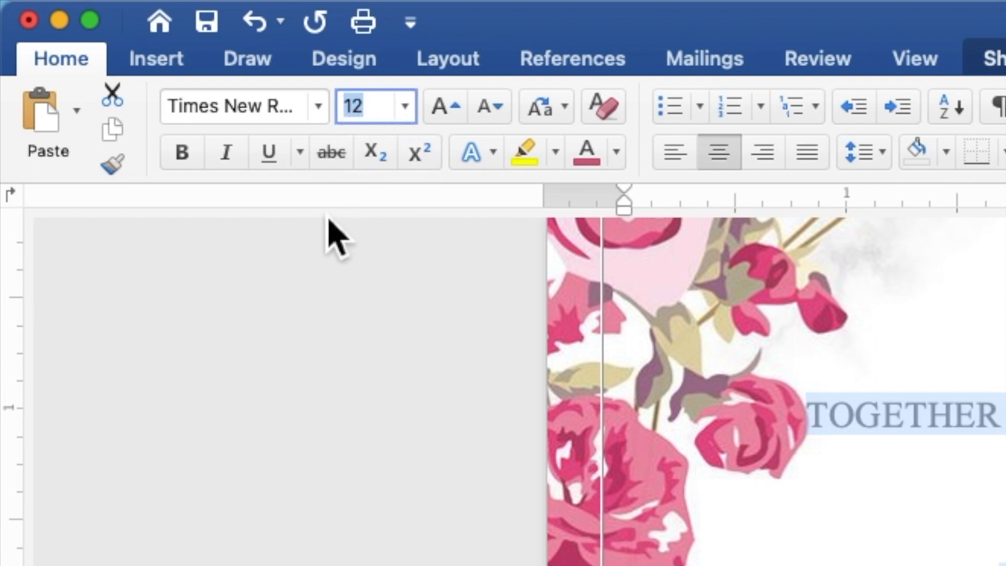
pyautogui.write('9')
pyautogui.press('Return')
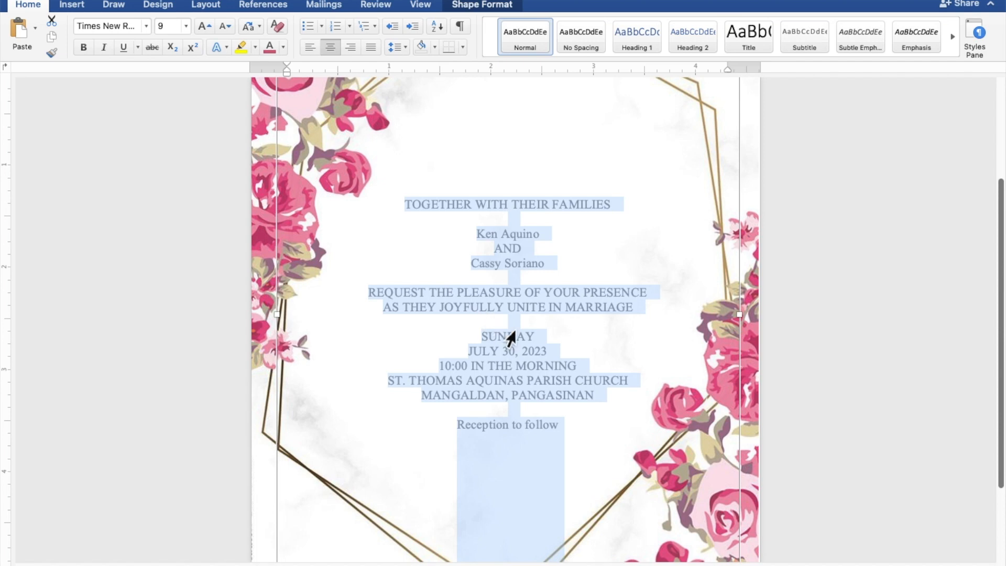
pyautogui.click(527, 337)
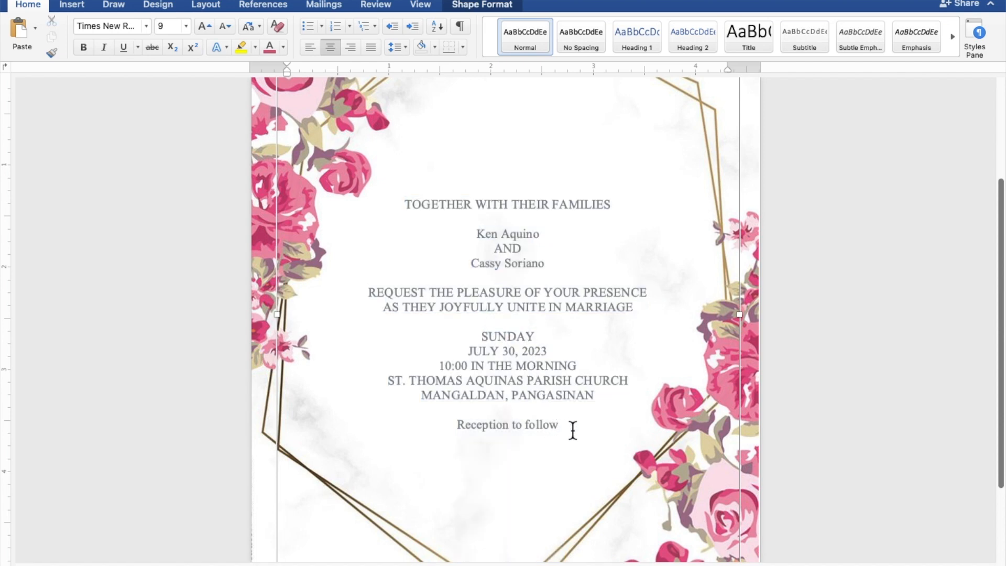
# Set the groom's and bride's name lines in Secret Winter at size 15.
pyautogui.moveTo(574, 430); pyautogui.dragTo(492, 427)
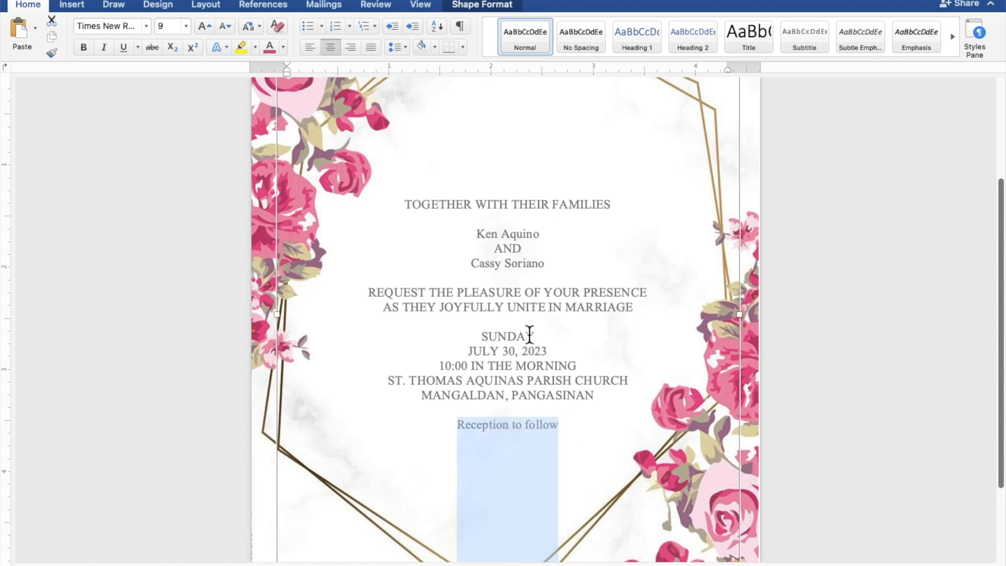
pyautogui.moveTo(557, 269); pyautogui.dragTo(479, 263)
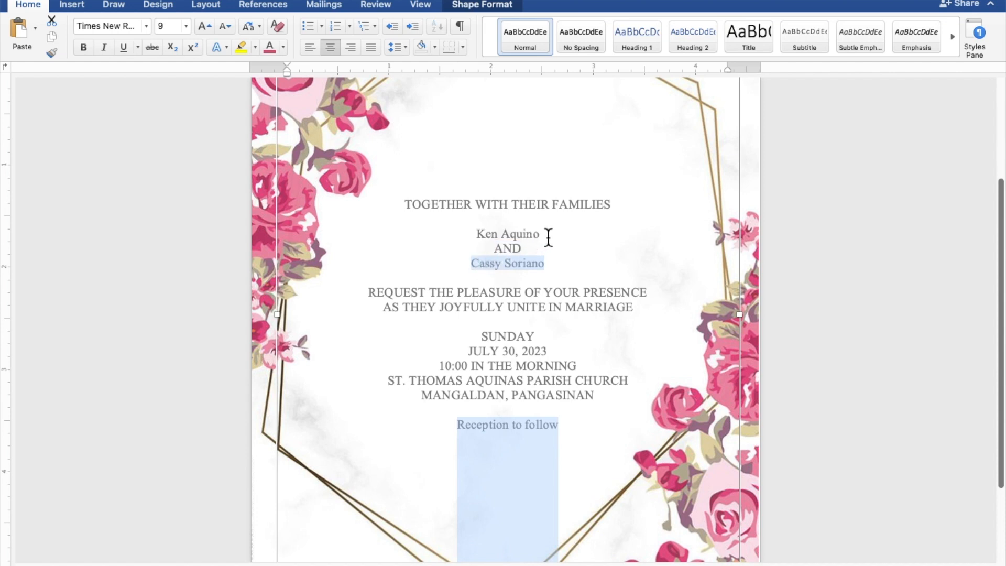
pyautogui.moveTo(547, 238); pyautogui.dragTo(479, 239)
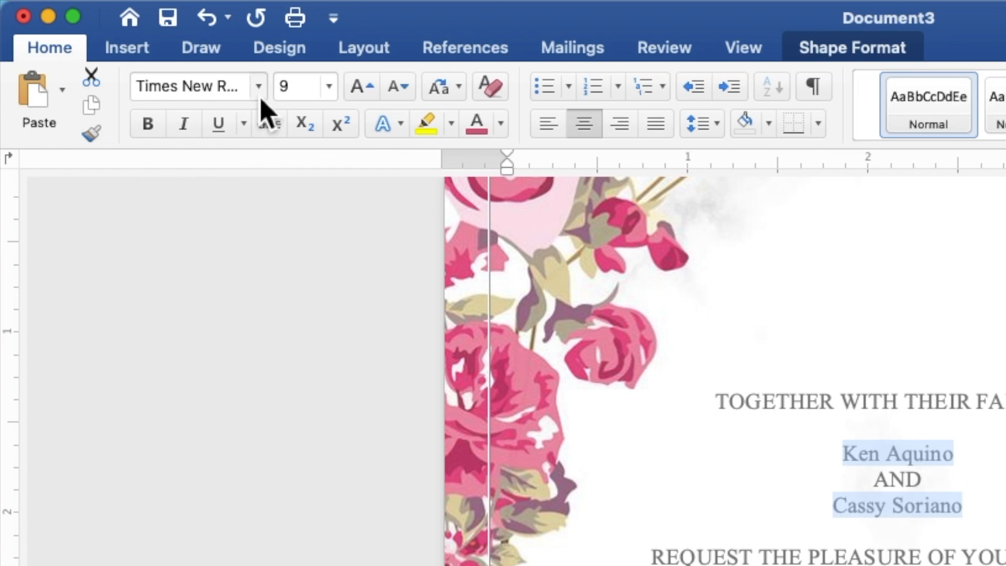
pyautogui.click(258, 87)
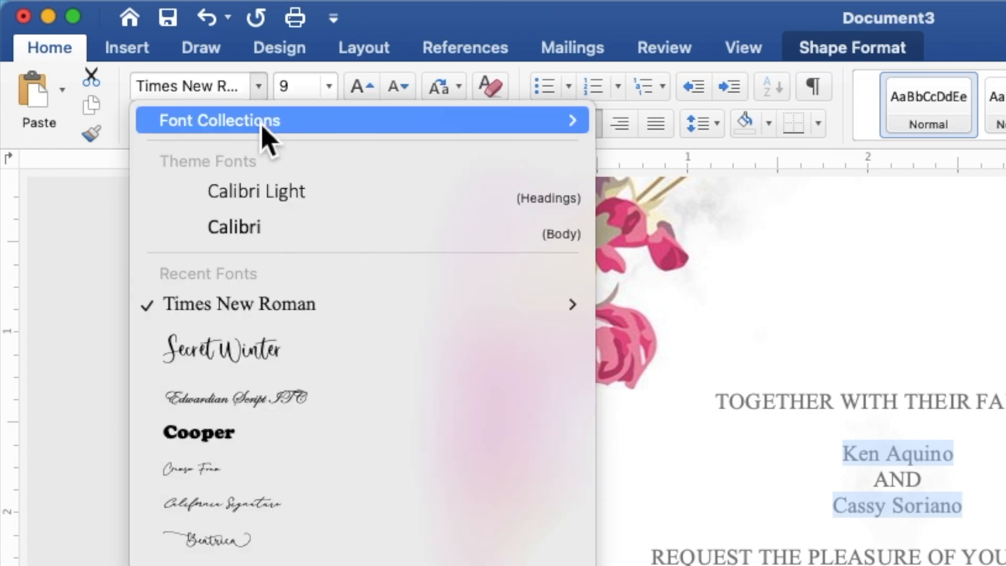
pyautogui.click(270, 354)
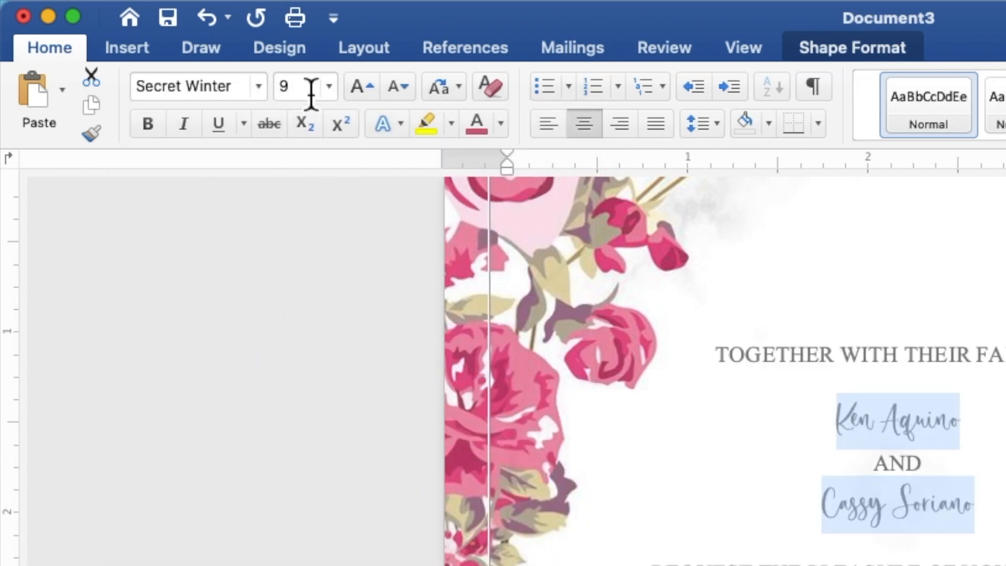
pyautogui.click(280, 95)
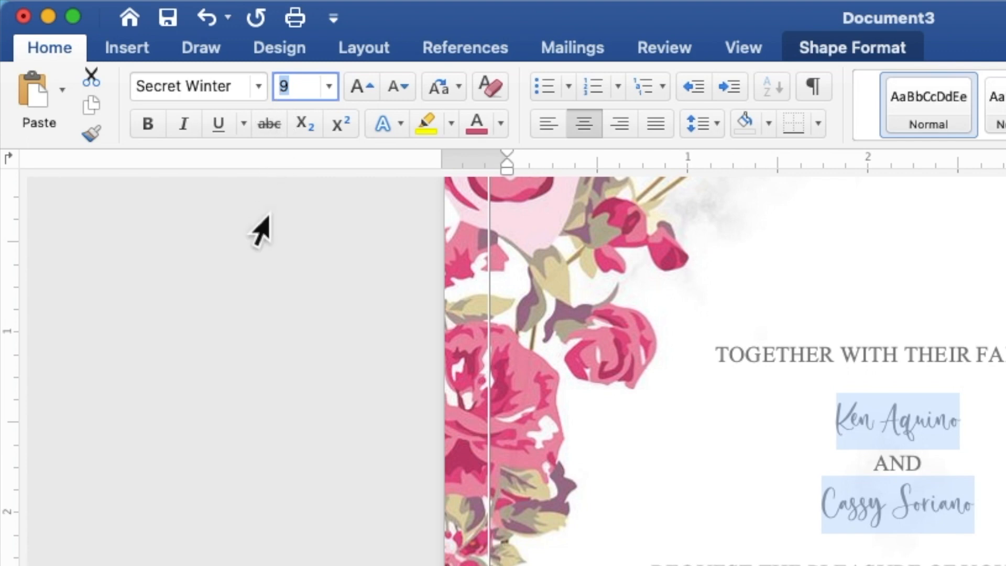
pyautogui.write('15')
pyautogui.press('Return')
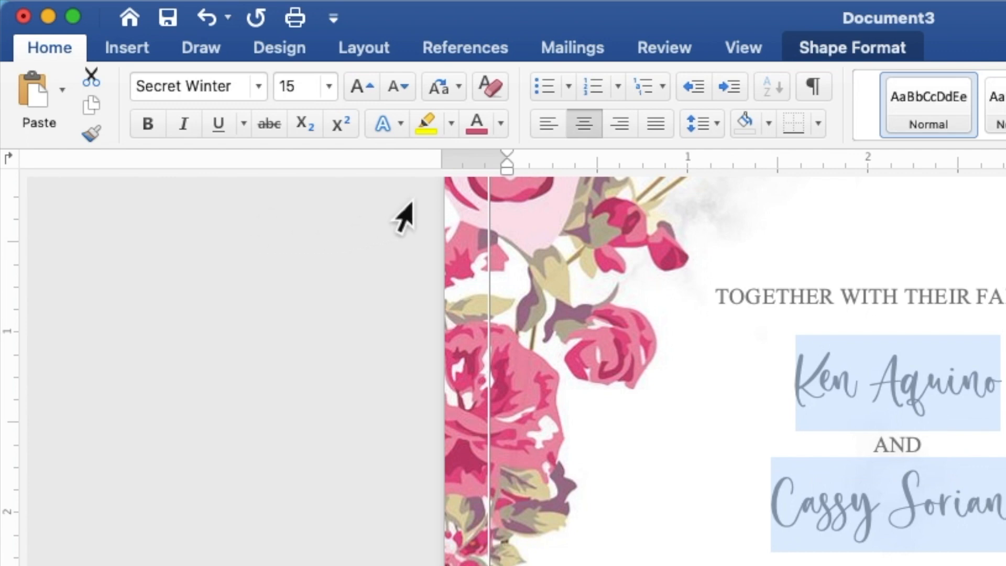
pyautogui.click(506, 133)
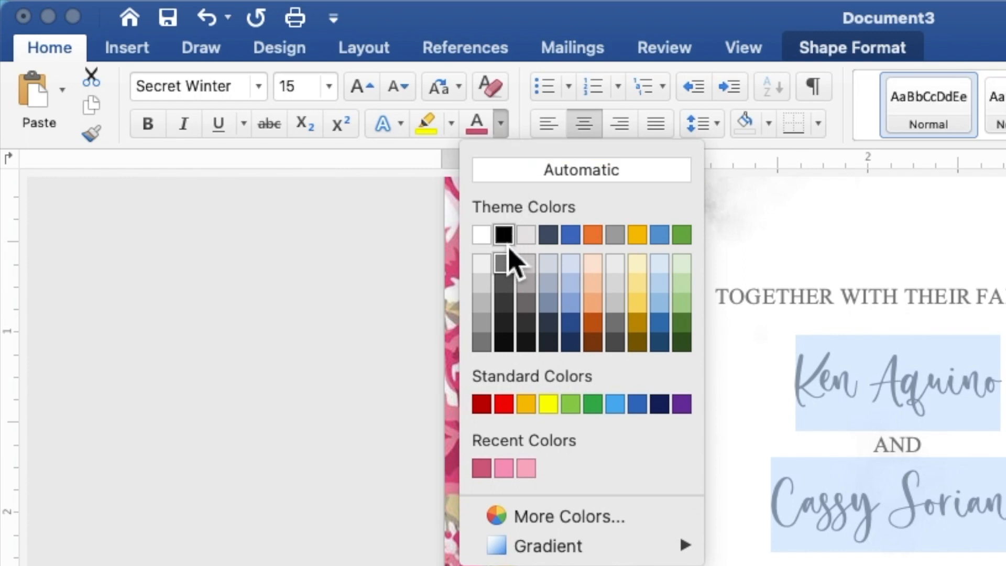
# Colour the selected text pink with the recent swatch, then set both names to size 25.
pyautogui.click(482, 471)
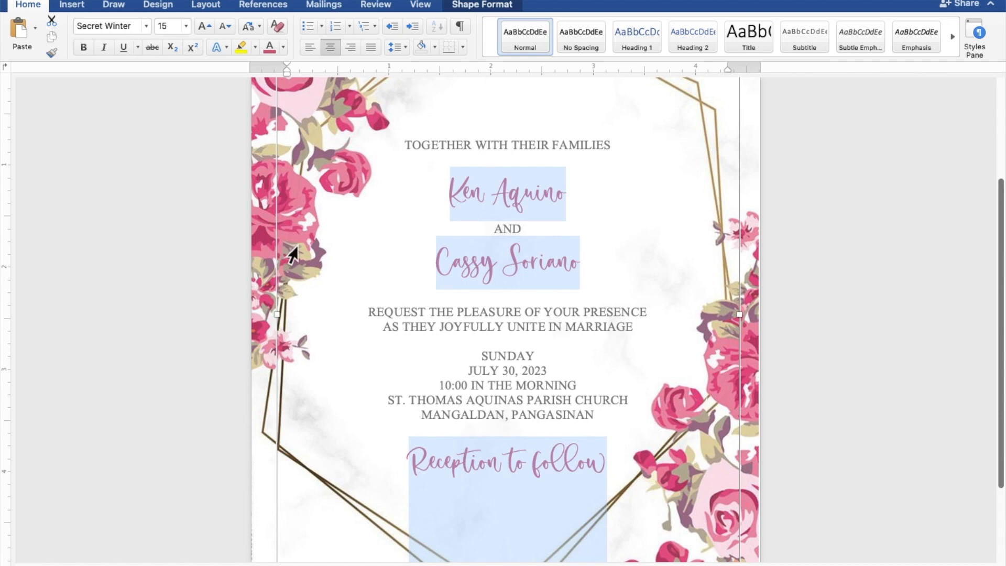
pyautogui.click(577, 269)
pyautogui.moveTo(589, 268); pyautogui.dragTo(458, 278)
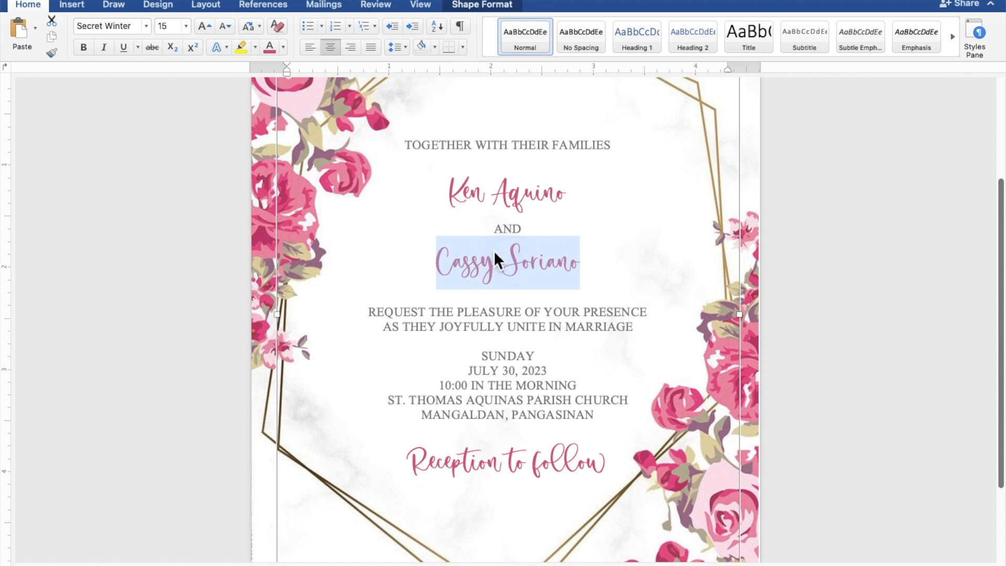
pyautogui.moveTo(576, 201); pyautogui.dragTo(465, 200)
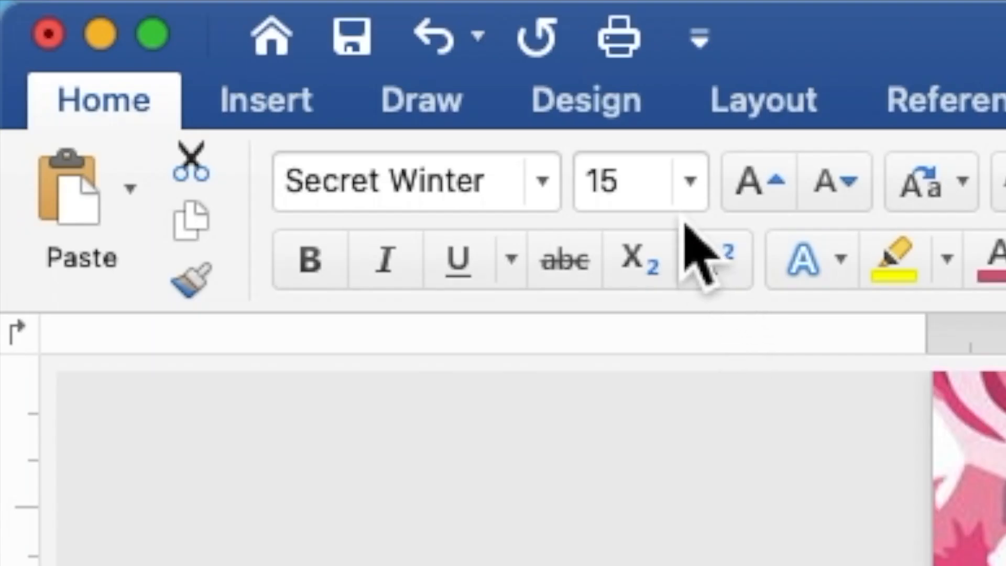
pyautogui.click(180, 31)
pyautogui.moveTo(181, 31); pyautogui.dragTo(163, 31)
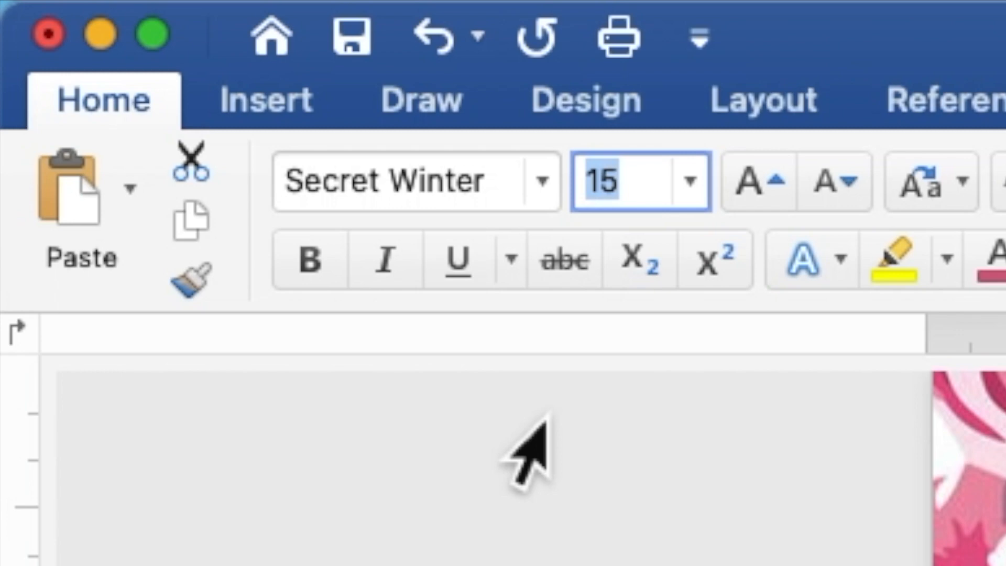
pyautogui.write('25')
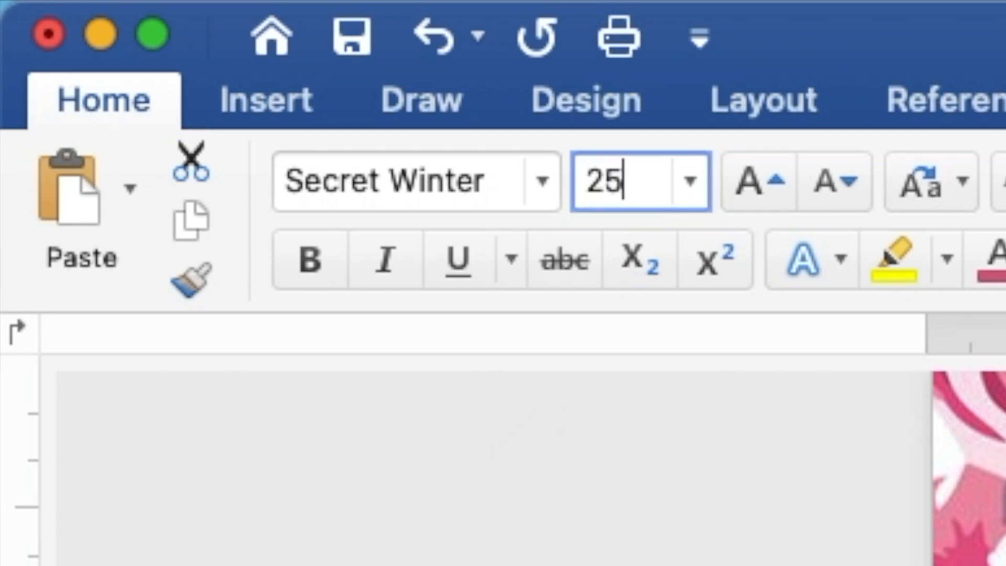
pyautogui.press('Return')
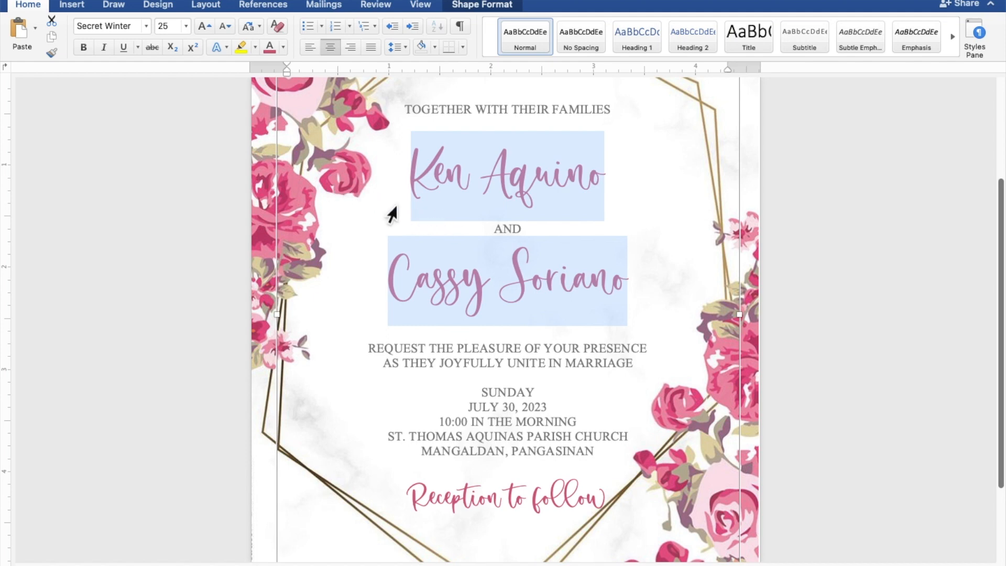
pyautogui.scroll(-5, 392, 213)
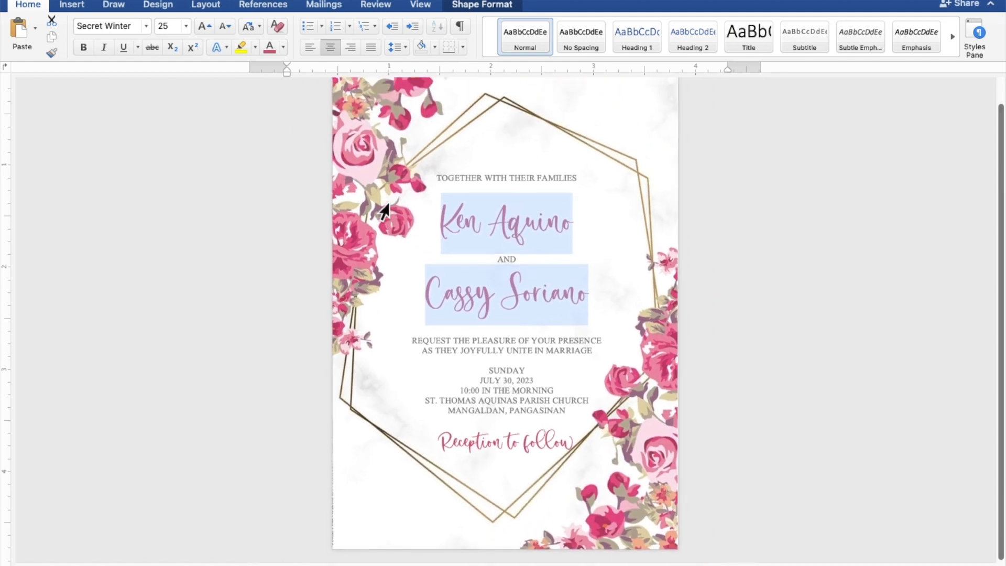
# Insert blank lines below the families line and above the REQUEST and SUNDAY lines.
pyautogui.scroll(-3, 385, 210)
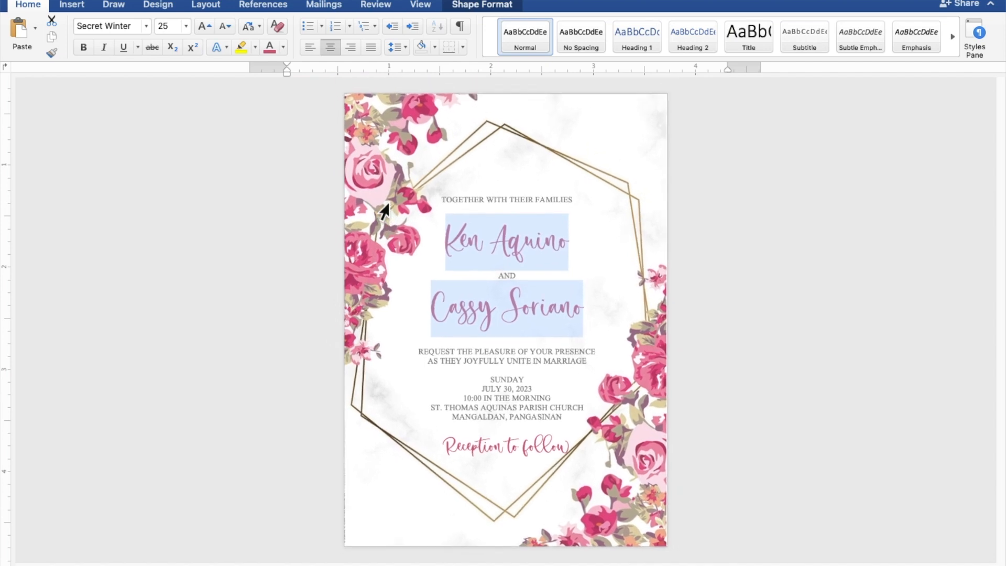
pyautogui.click(384, 211)
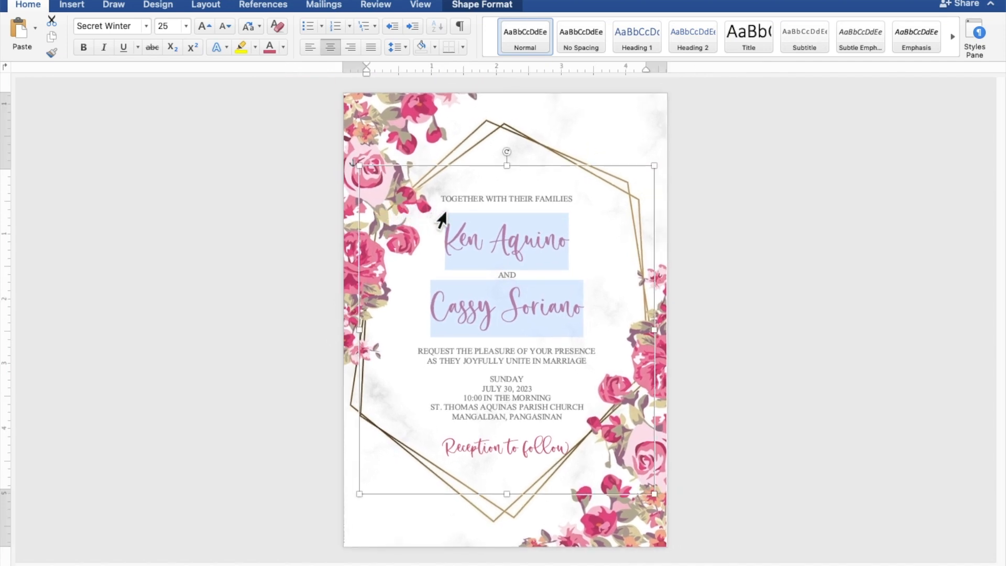
pyautogui.click(518, 213)
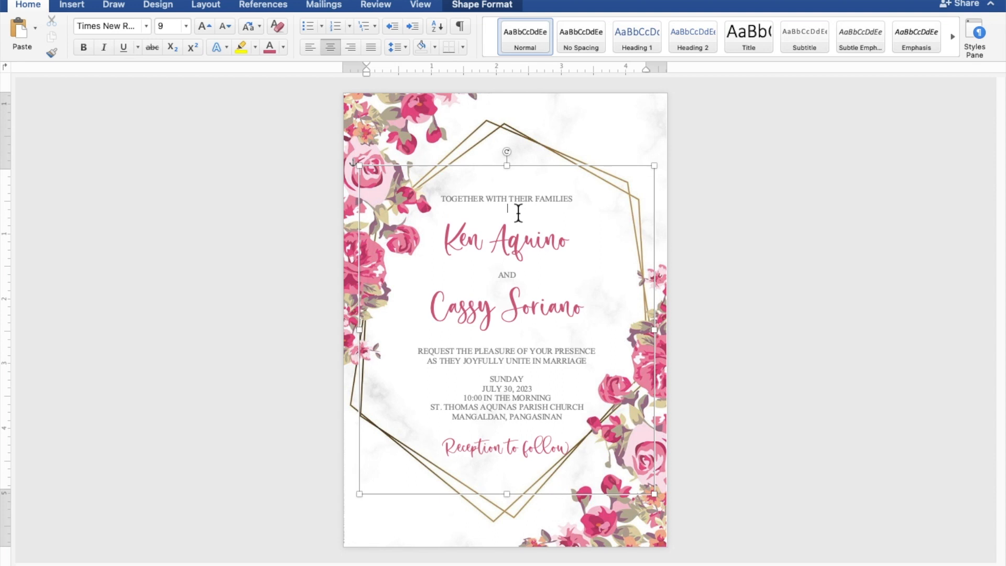
pyautogui.press('Return')
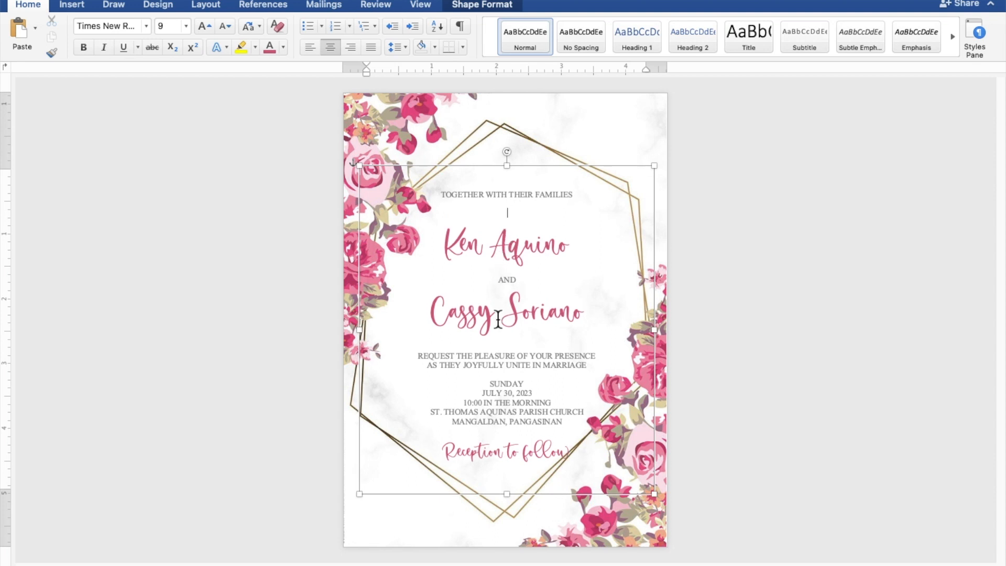
pyautogui.click(507, 349)
pyautogui.press('Return')
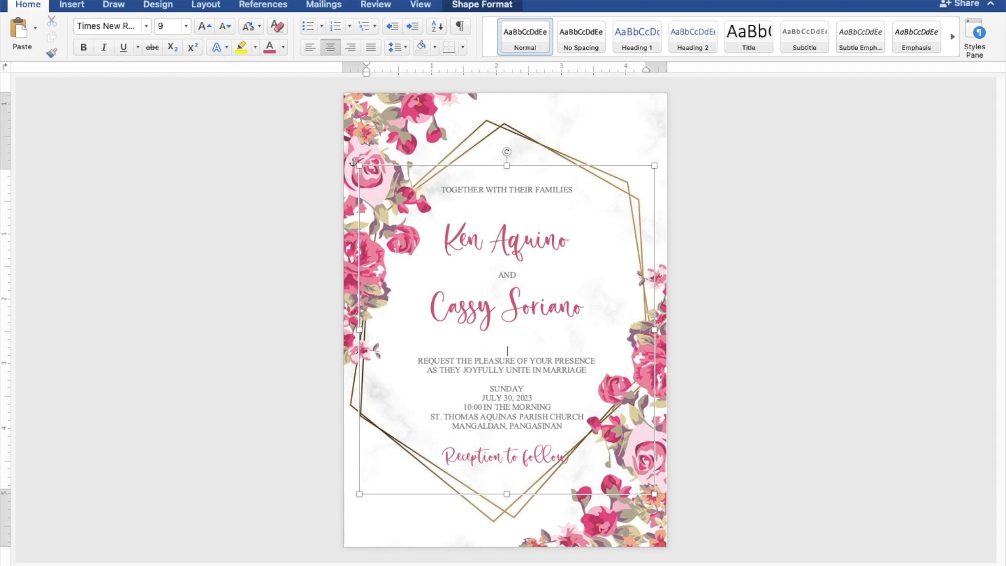
pyautogui.click(510, 385)
pyautogui.press('Return')
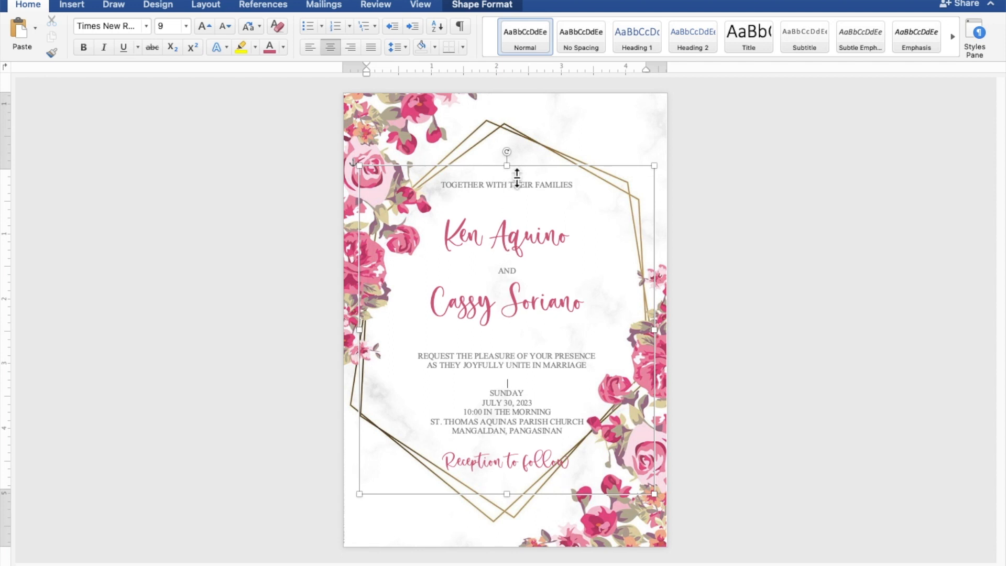
# Stretch the text box's top edge upward and shift the box slightly left.
pyautogui.moveTo(517, 173); pyautogui.dragTo(517, 158)
pyautogui.press('Left')
pyautogui.press('Left')
pyautogui.press('Left')
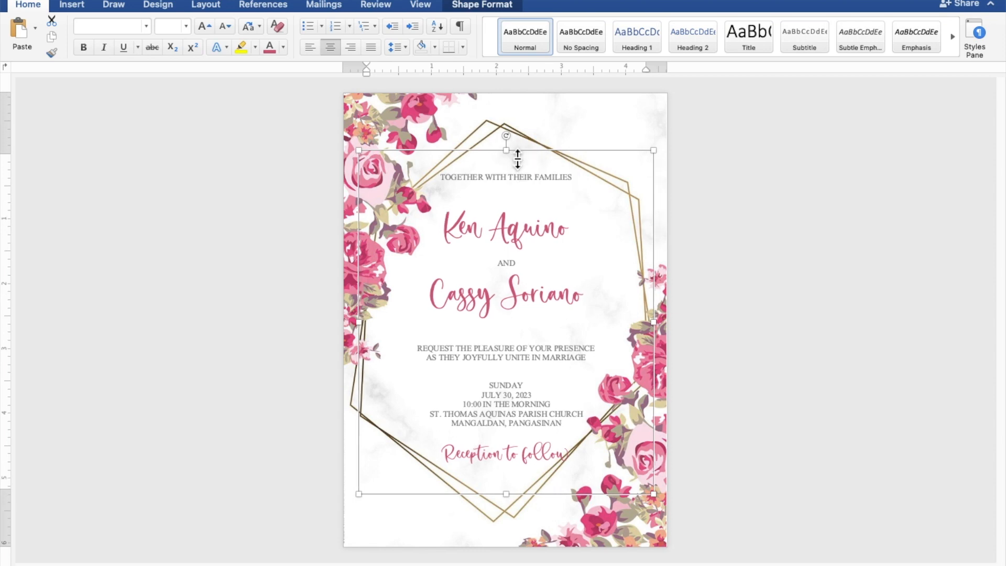
pyautogui.press('Left')
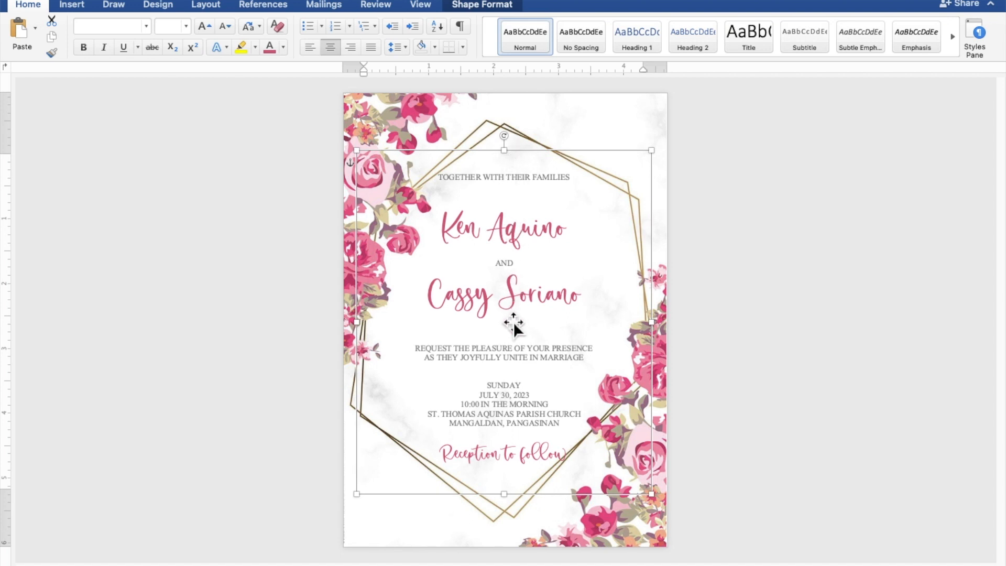
# Delete one blank line above SUNDAY and nudge the text box to centre it in the gold frame.
pyautogui.click(526, 376)
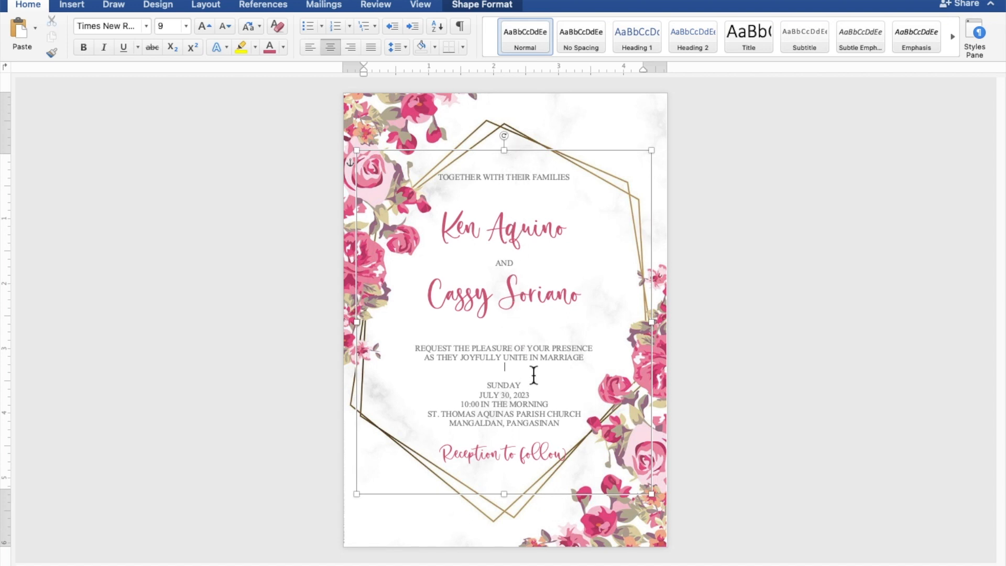
pyautogui.press('BackSpace')
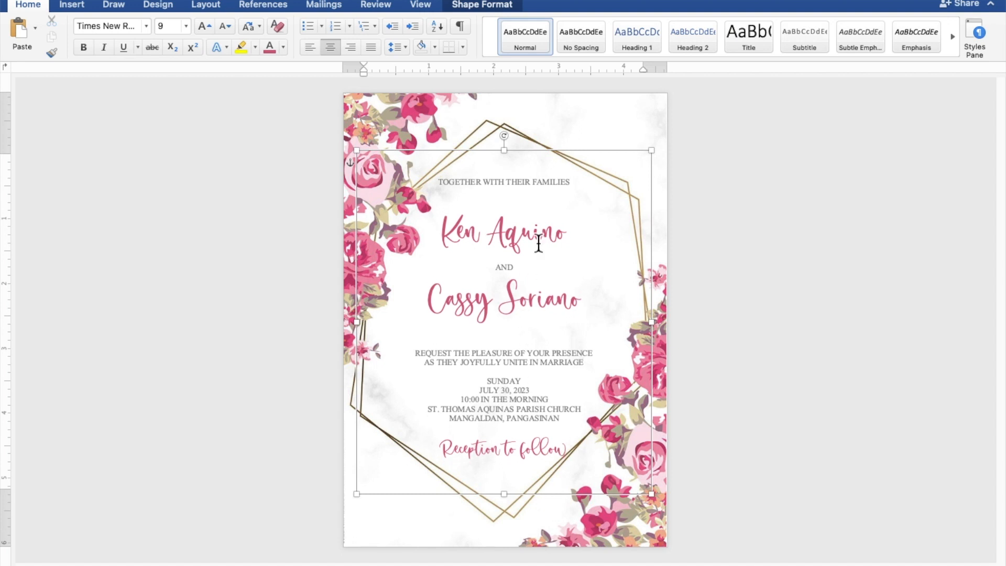
pyautogui.click(551, 158)
pyautogui.press('Left')
pyautogui.press('Left')
pyautogui.press('Left')
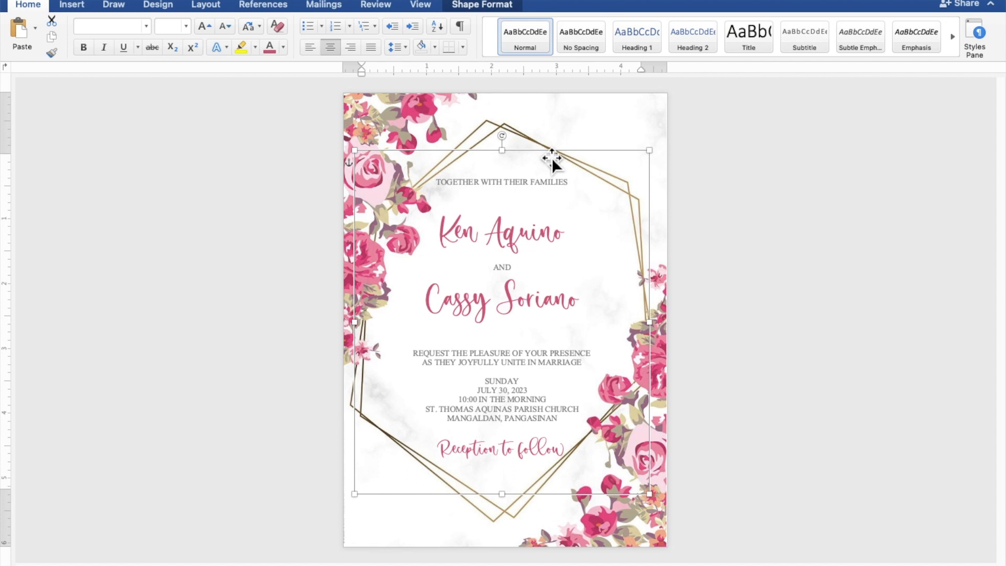
pyautogui.press('Up')
pyautogui.press('Up')
pyautogui.press('Up')
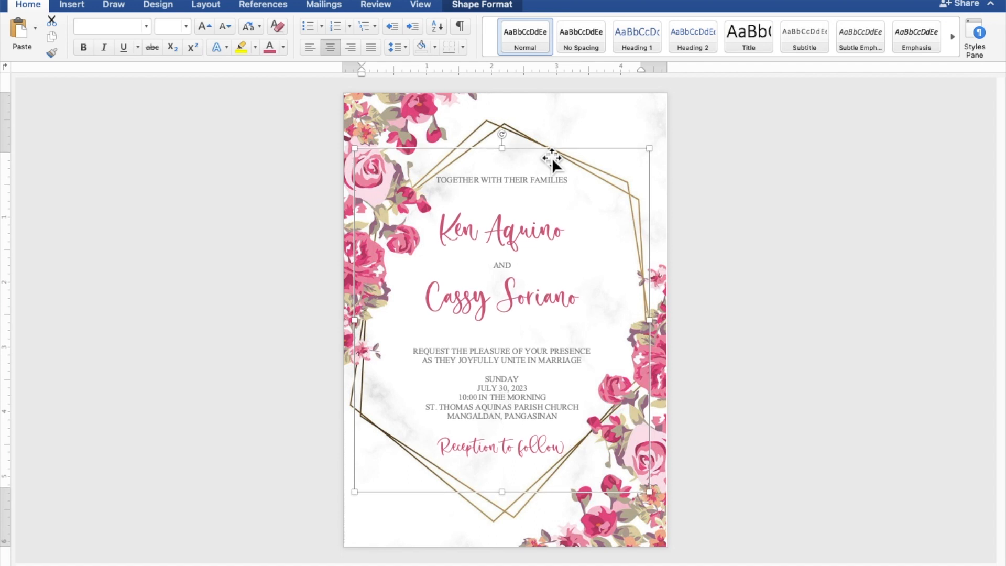
pyautogui.press('Right')
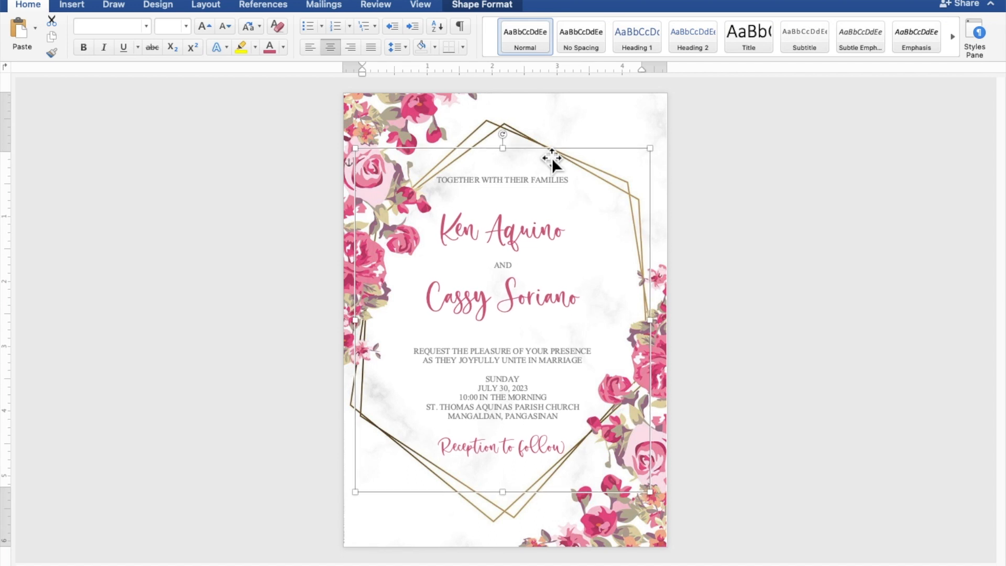
pyautogui.click(797, 238)
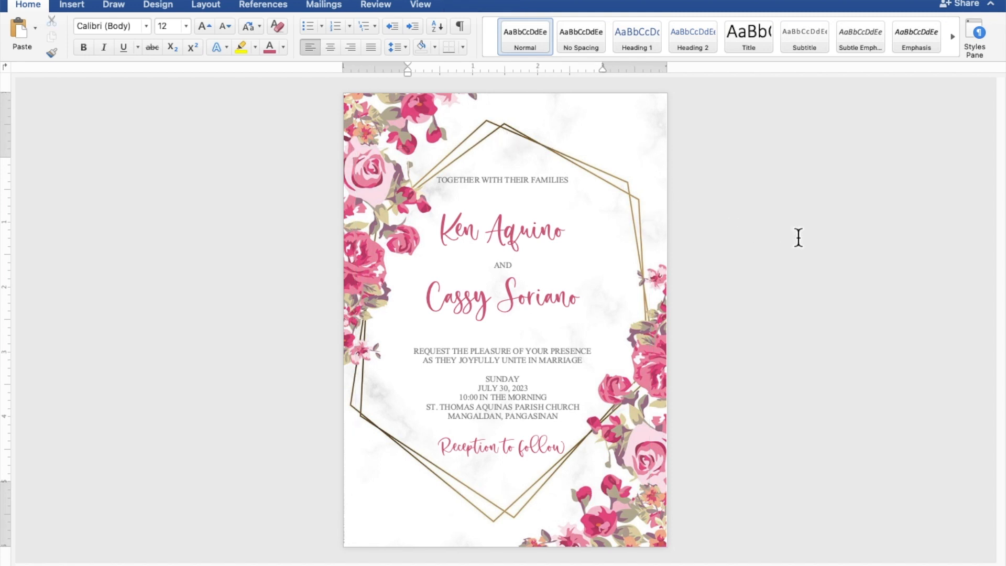